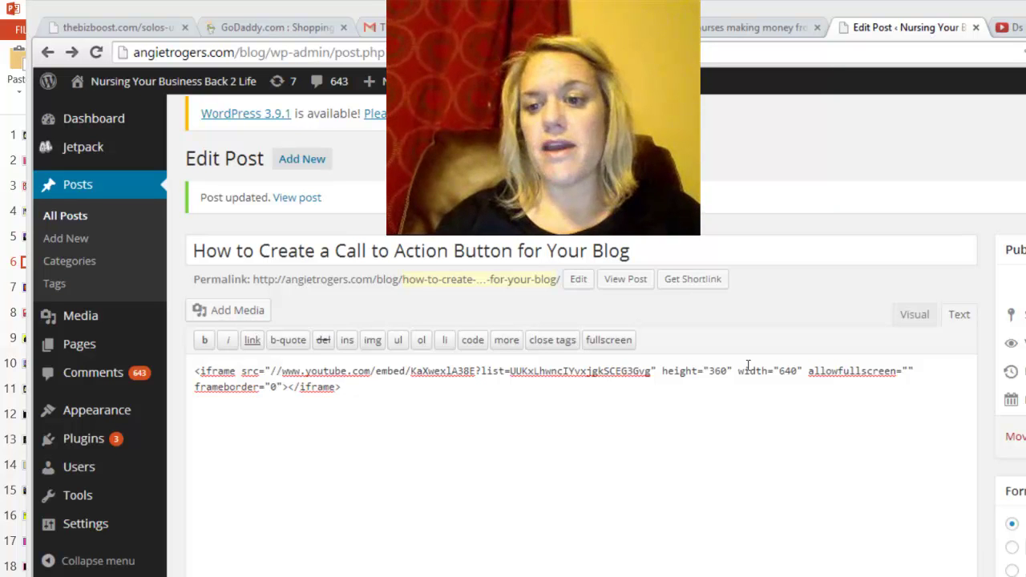
Step: Add a blank line after the YouTube iframe code and narrow the browser to reveal the Publish box
{"action": "left_click", "coordinate": [424, 308]}
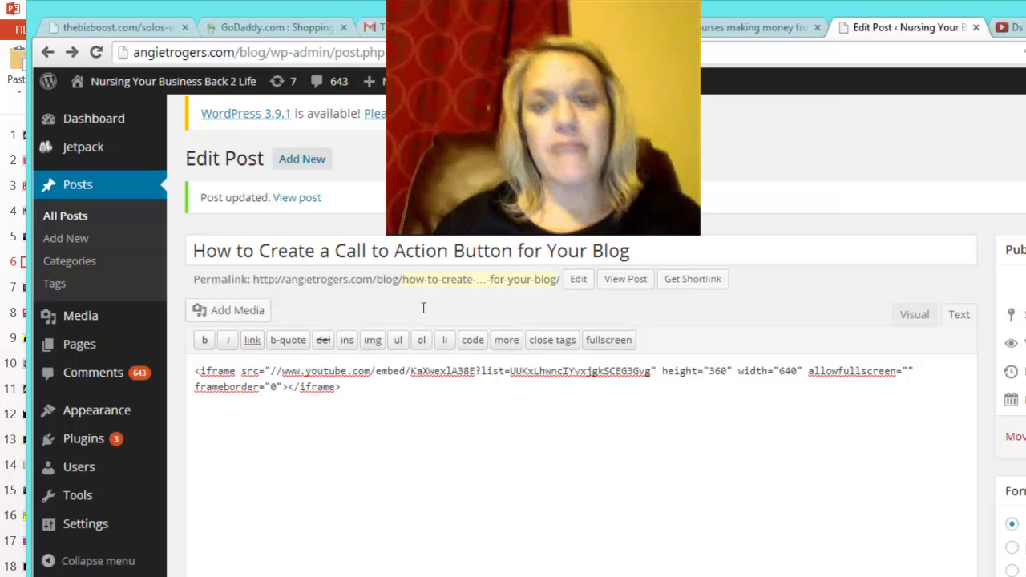
{"action": "key", "text": "Return"}
{"action": "key", "text": "Return"}
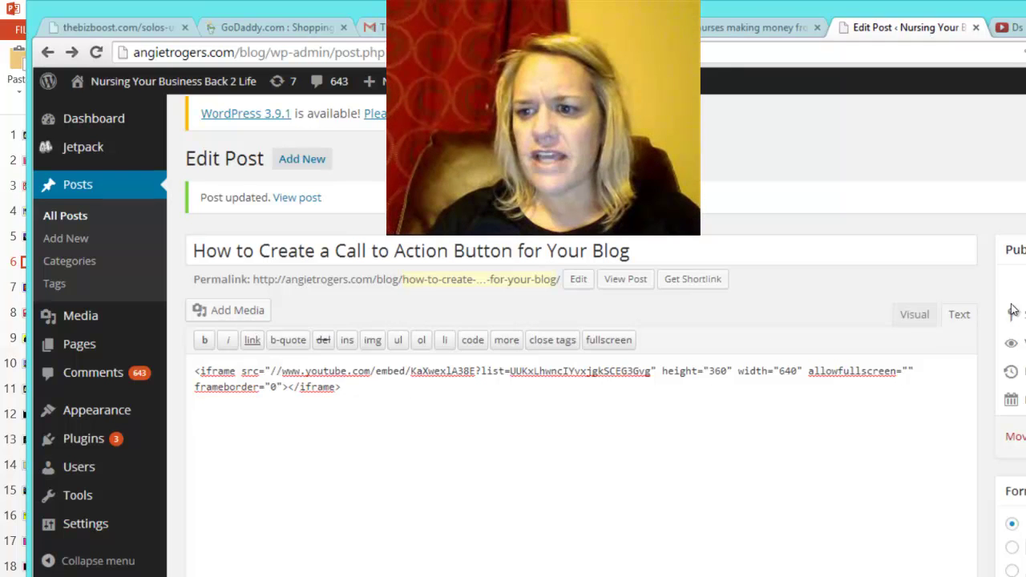
{"action": "left_click_drag", "start_coordinate": [961, 315], "coordinate": [728, 342]}
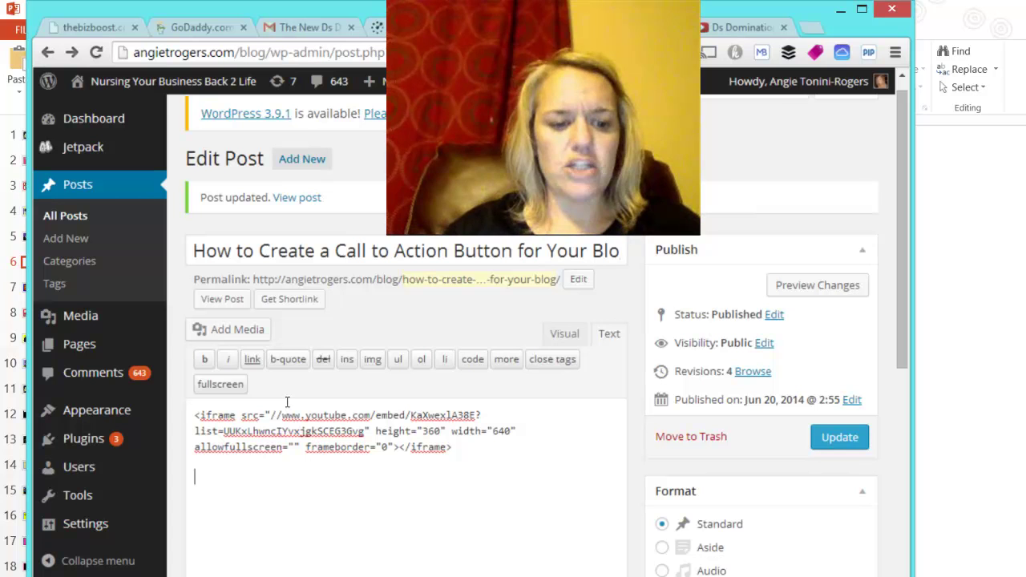
Step: Search Google Images for 'join now' and preview the red JOIN NOW button (779 × 215)
{"action": "left_click", "coordinate": [178, 572]}
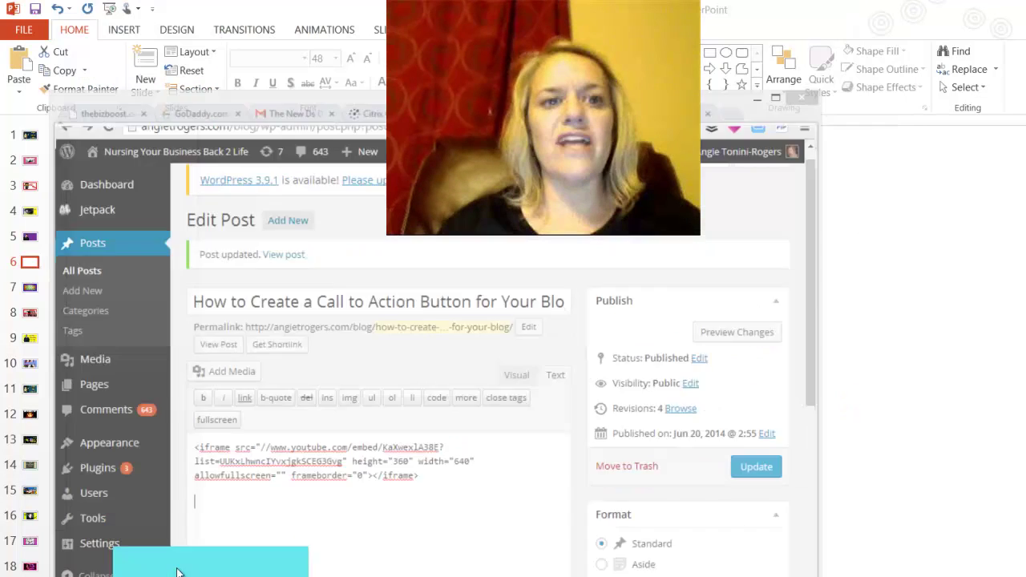
{"action": "left_click", "coordinate": [178, 571]}
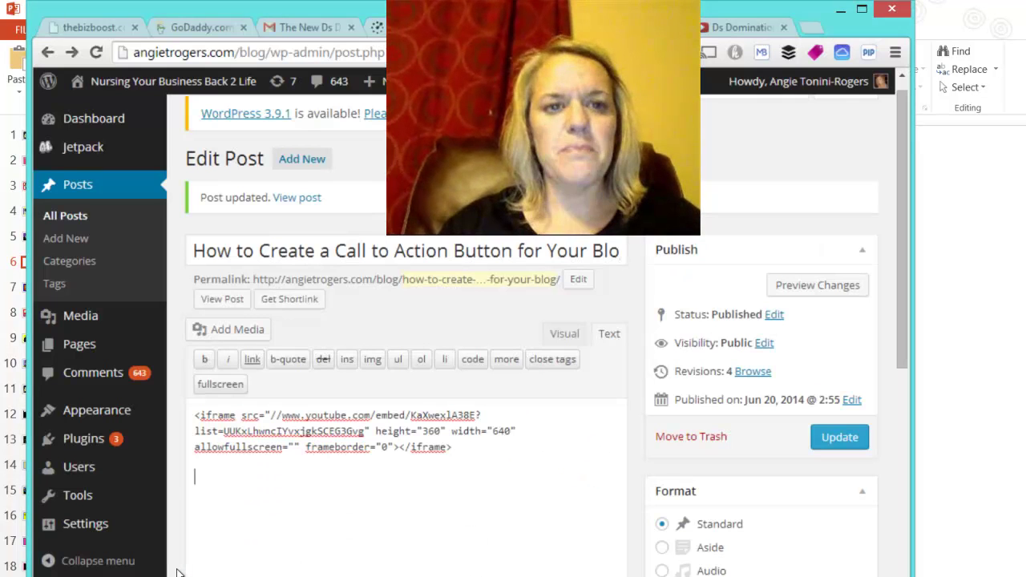
{"action": "left_click", "coordinate": [428, 28]}
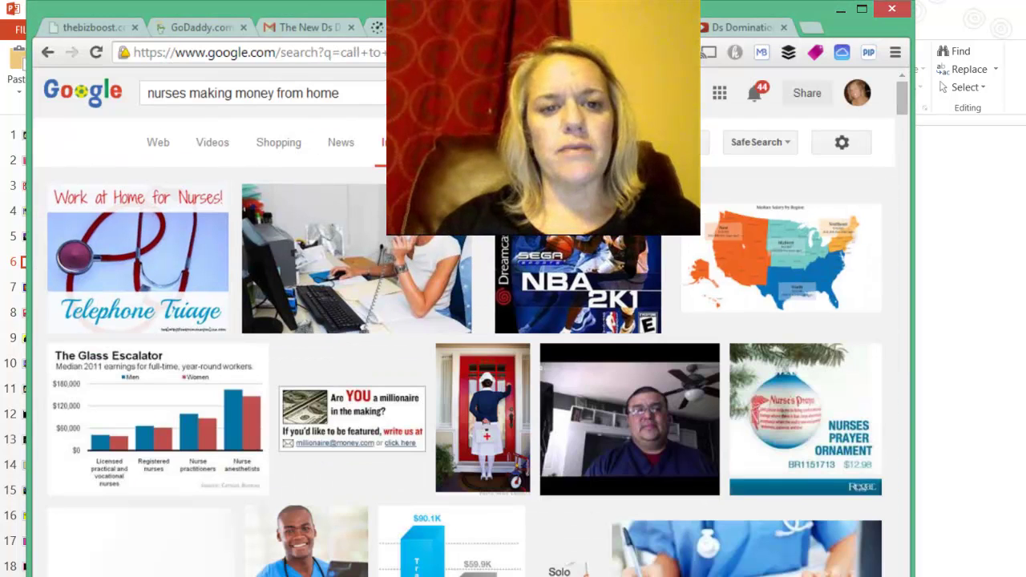
{"action": "left_click", "coordinate": [283, 73]}
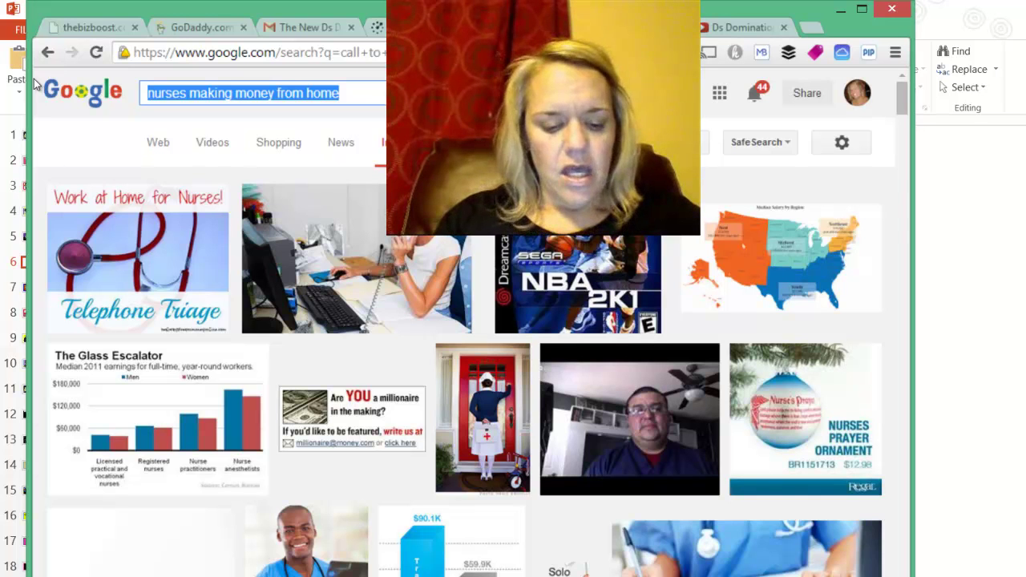
{"action": "type", "text": "join now"}
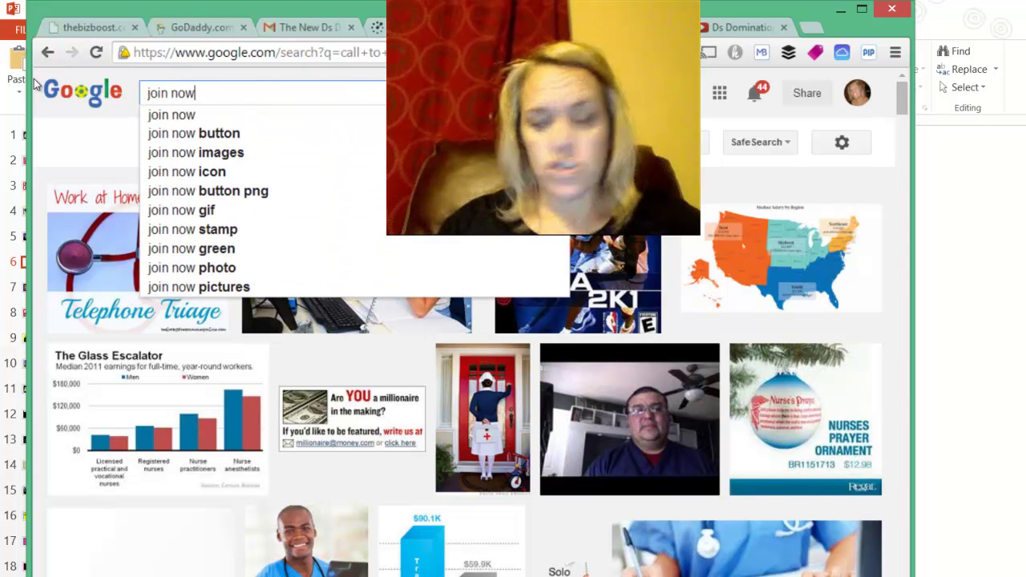
{"action": "key", "text": "Return"}
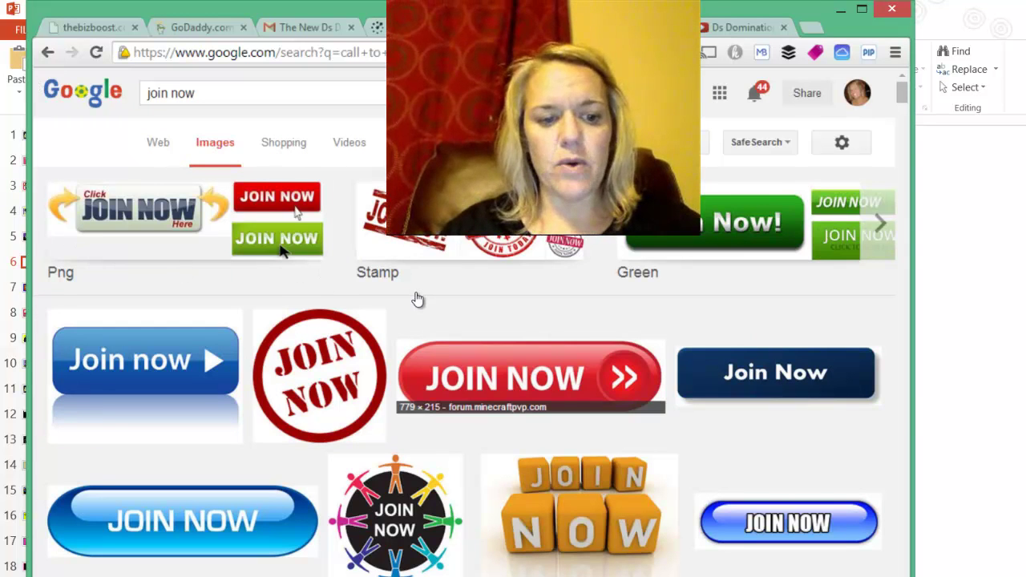
{"action": "left_click", "coordinate": [416, 293]}
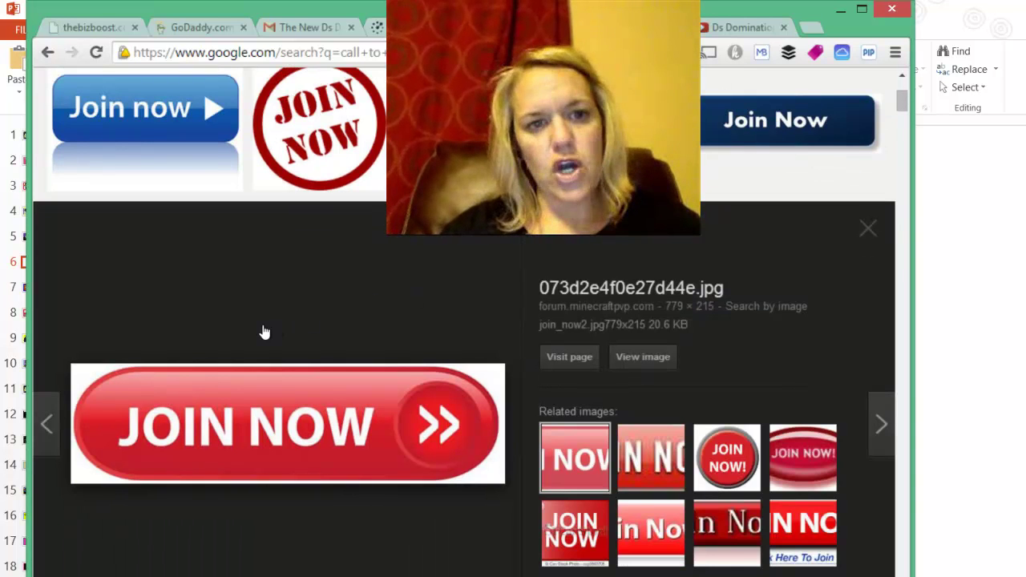
Step: Save the red JOIN NOW image as 'join now red button' in the ds domination folder
{"action": "right_click", "coordinate": [327, 405]}
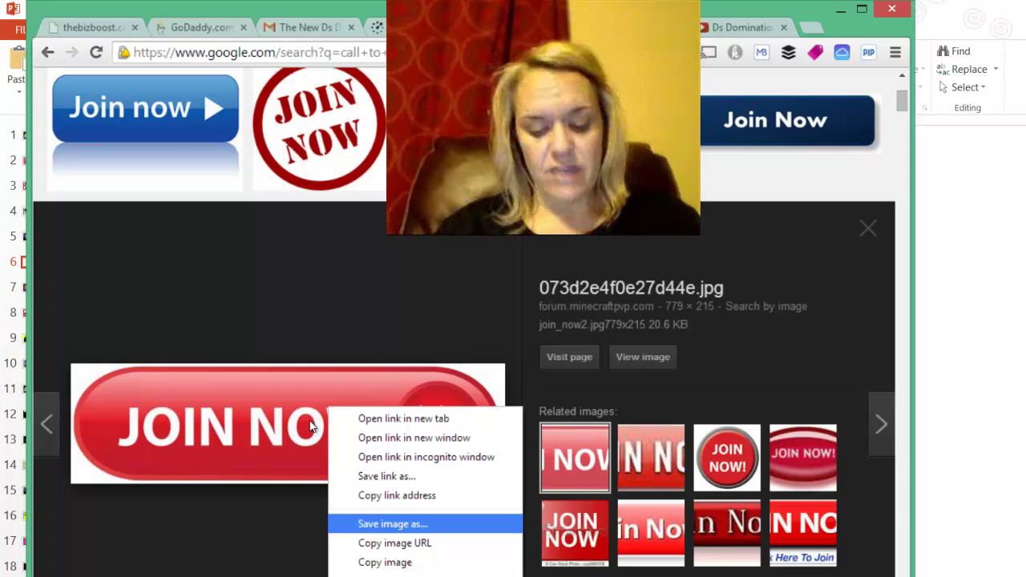
{"action": "key", "text": "Return"}
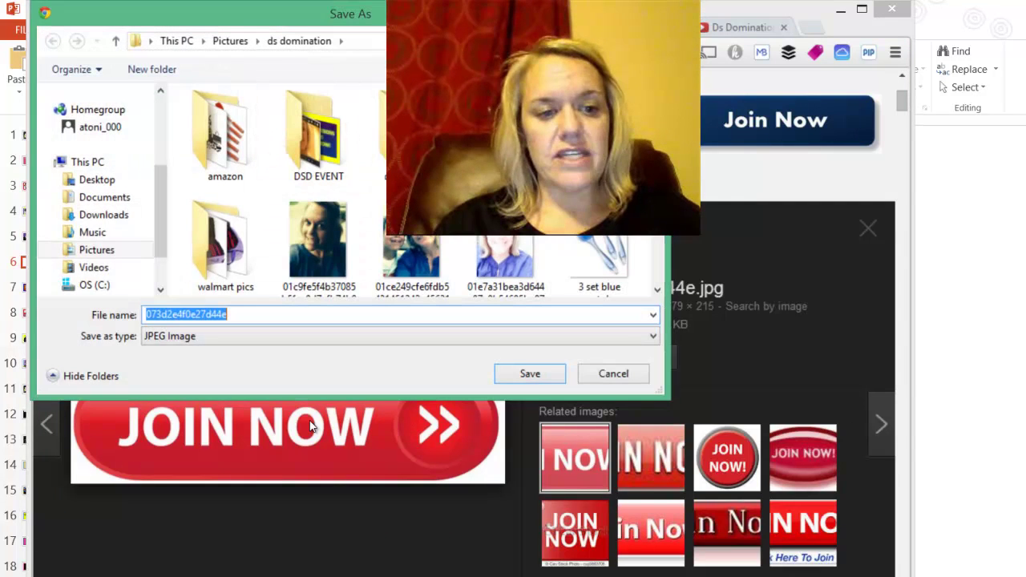
{"action": "type", "text": "joi"}
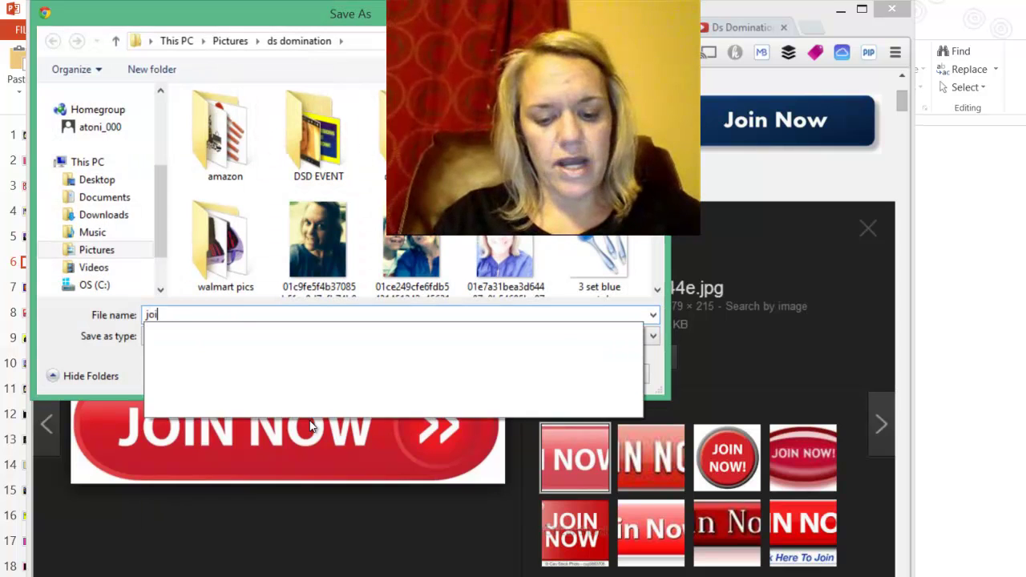
{"action": "type", "text": "n now red "}
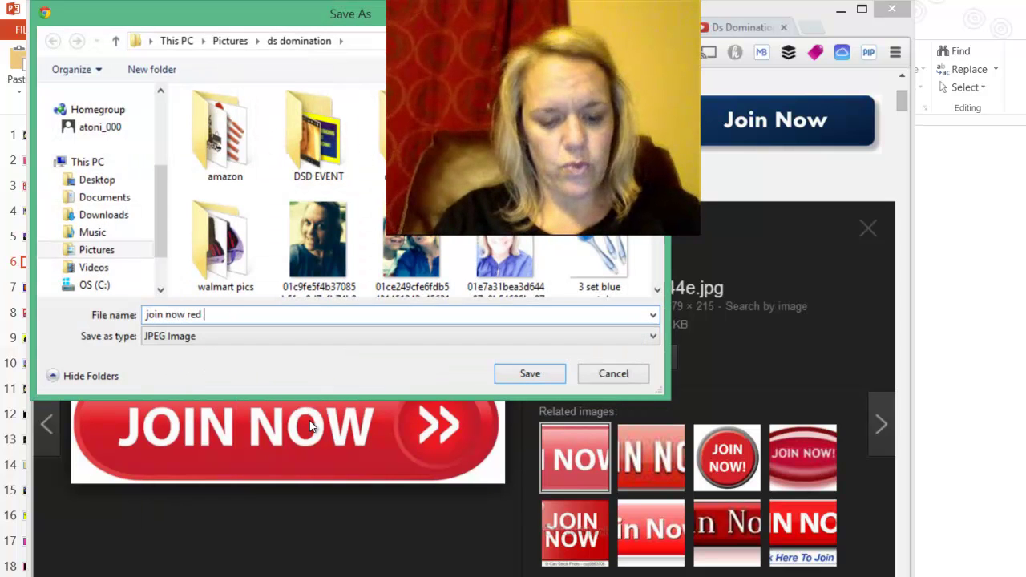
{"action": "type", "text": "button"}
{"action": "key", "text": "Return"}
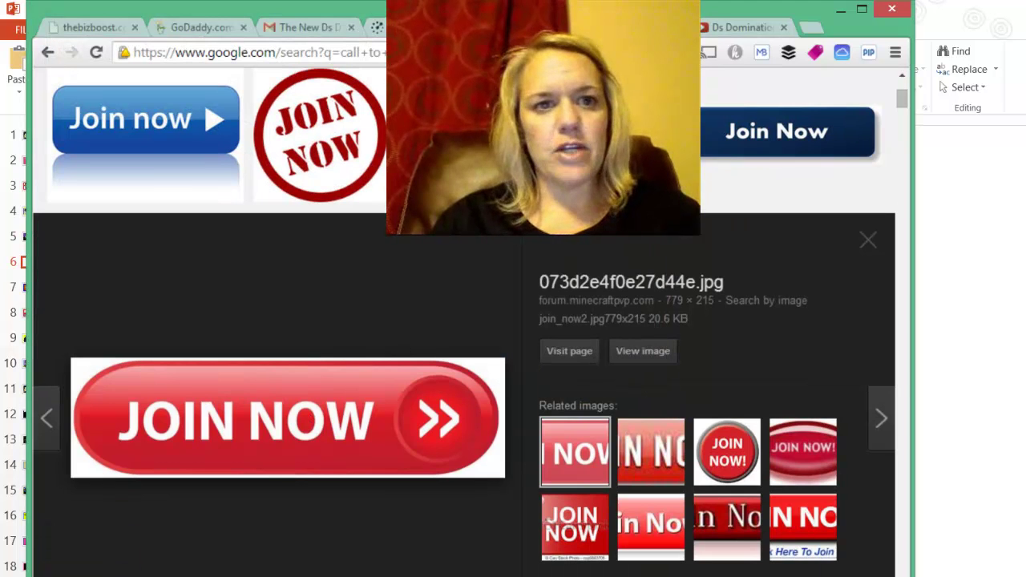
Step: Back in the post editor, upload the saved 'join now red button' file through Add Media
{"action": "key", "text": "alt+Left"}
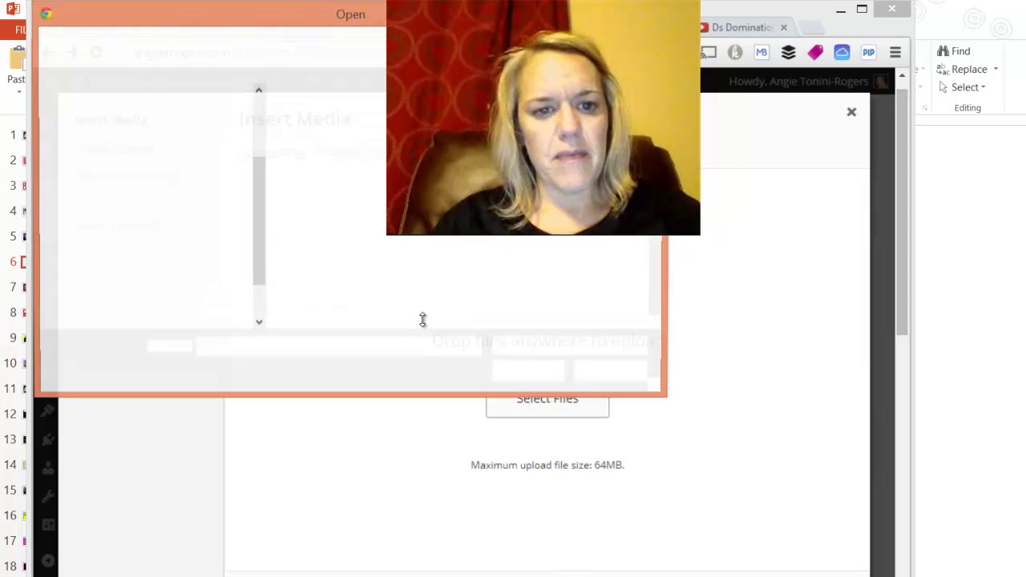
{"action": "key", "text": "Down"}
{"action": "key", "text": "Down"}
{"action": "key", "text": "Down"}
{"action": "key", "text": "Down"}
{"action": "key", "text": "Down"}
{"action": "key", "text": "Down"}
{"action": "key", "text": "Down"}
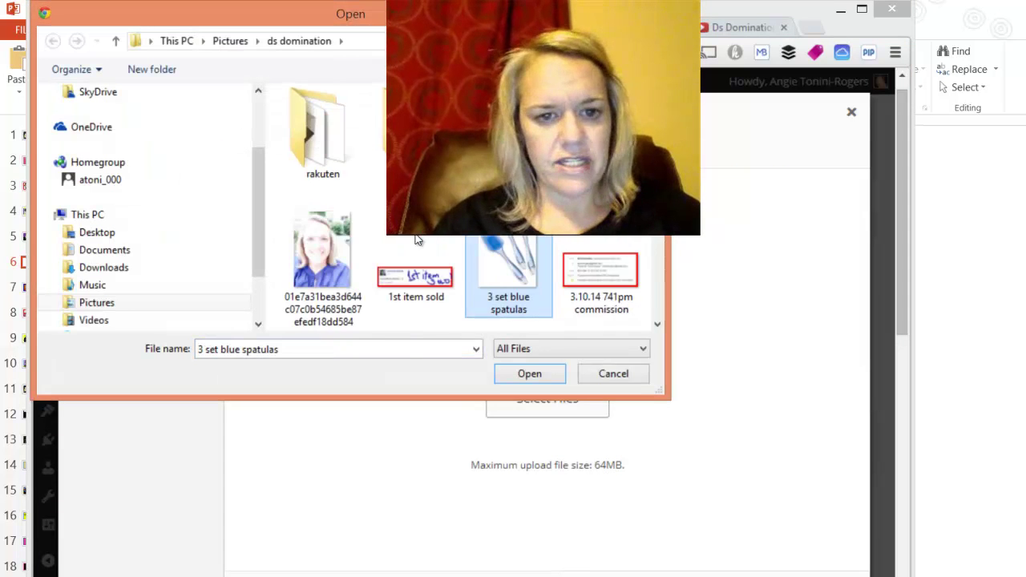
{"action": "key", "text": "Down"}
{"action": "key", "text": "Down"}
{"action": "key", "text": "Down"}
{"action": "key", "text": "Down"}
{"action": "key", "text": "Down"}
{"action": "key", "text": "Down"}
{"action": "key", "text": "Down"}
{"action": "key", "text": "Down"}
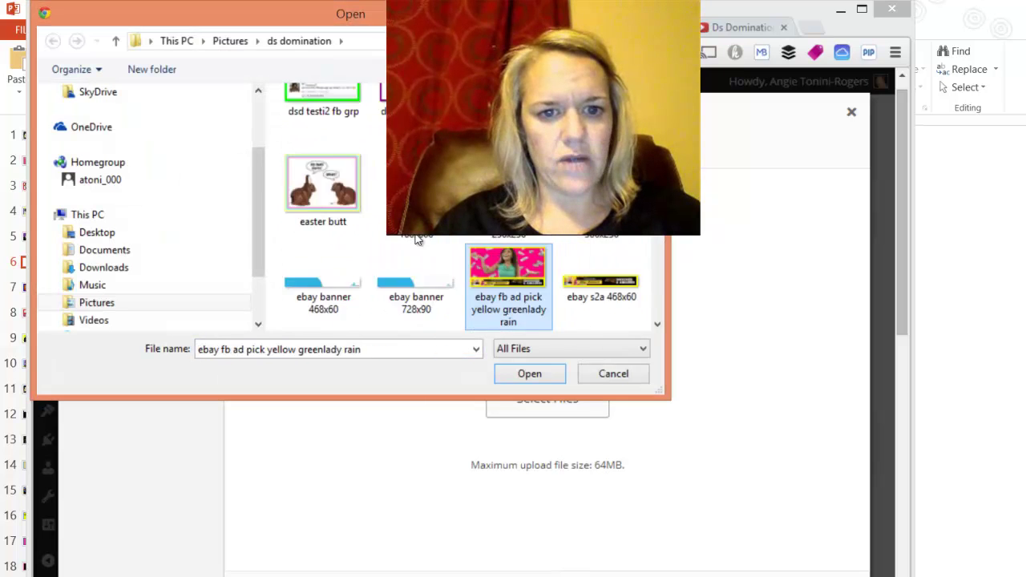
{"action": "key", "text": "Down"}
{"action": "key", "text": "Down"}
{"action": "key", "text": "Down"}
{"action": "key", "text": "Down"}
{"action": "key", "text": "Down"}
{"action": "key", "text": "Down"}
{"action": "key", "text": "Down"}
{"action": "key", "text": "Down"}
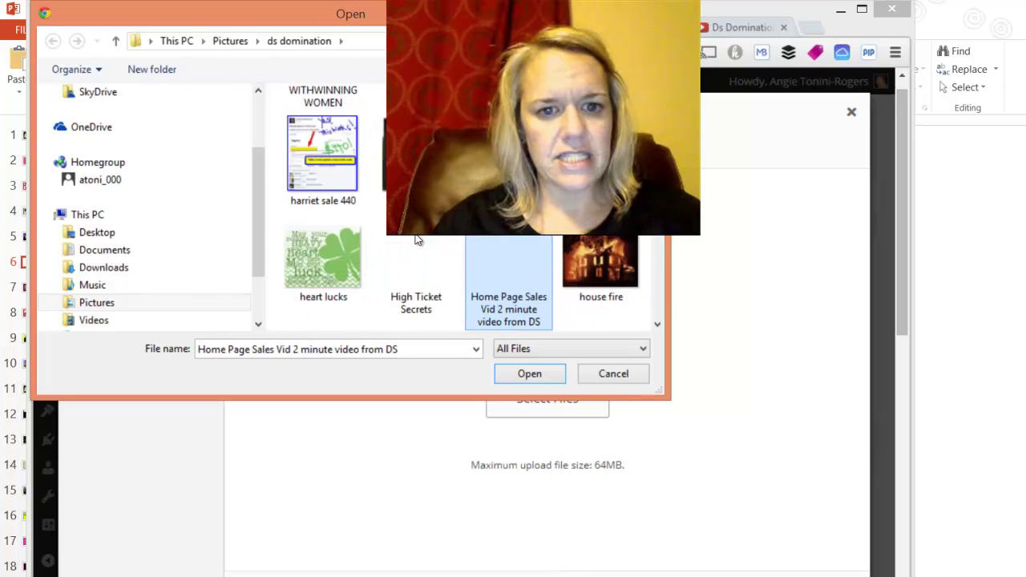
{"action": "key", "text": "Down"}
{"action": "key", "text": "Down"}
{"action": "key", "text": "Down"}
{"action": "key", "text": "Down"}
{"action": "key", "text": "Down"}
{"action": "key", "text": "Down"}
{"action": "key", "text": "Down"}
{"action": "key", "text": "Down"}
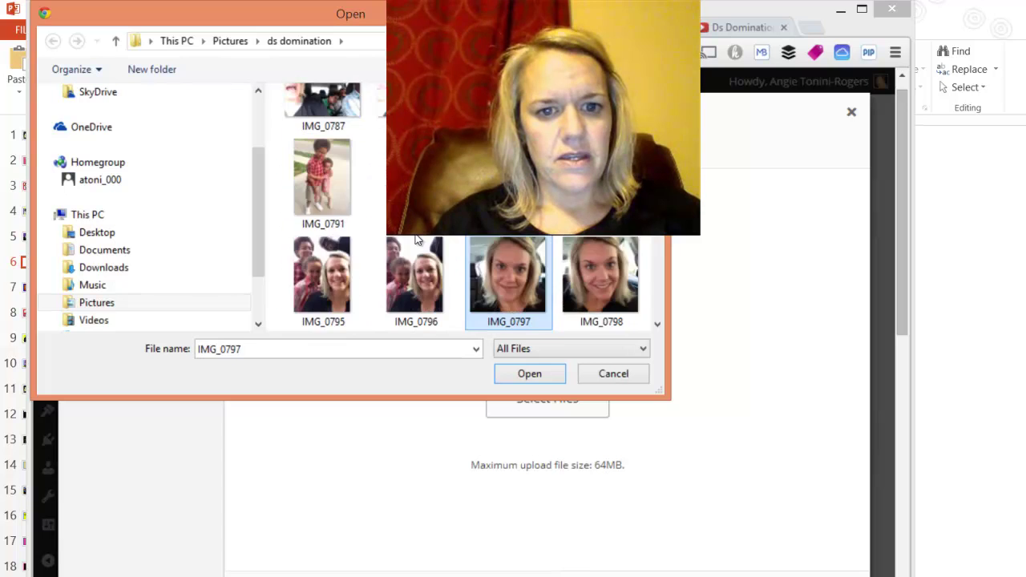
{"action": "key", "text": "Down"}
{"action": "key", "text": "Down"}
{"action": "key", "text": "Down"}
{"action": "key", "text": "Down"}
{"action": "key", "text": "Down"}
{"action": "key", "text": "Down"}
{"action": "key", "text": "Down"}
{"action": "key", "text": "Down"}
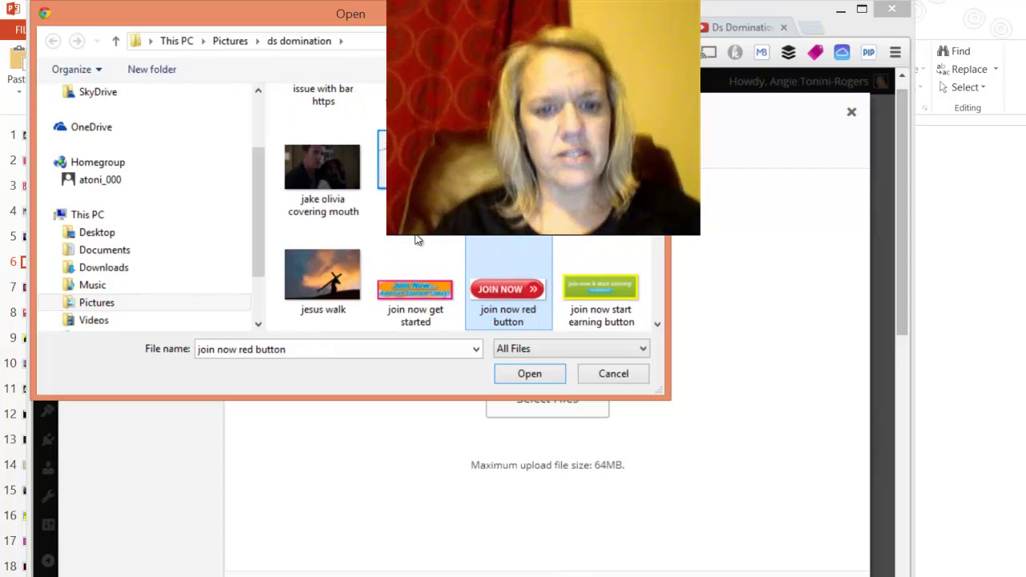
{"action": "key", "text": "Return"}
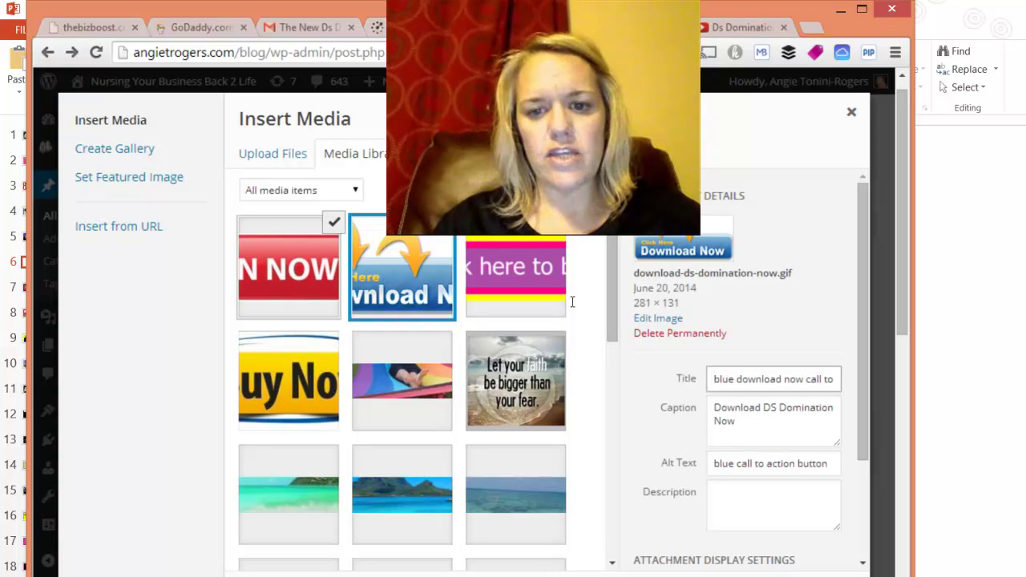
Step: Give the image title and alt text 'red join now call to action button' and caption 'Red Join Now'
{"action": "key", "text": "ctrl+a"}
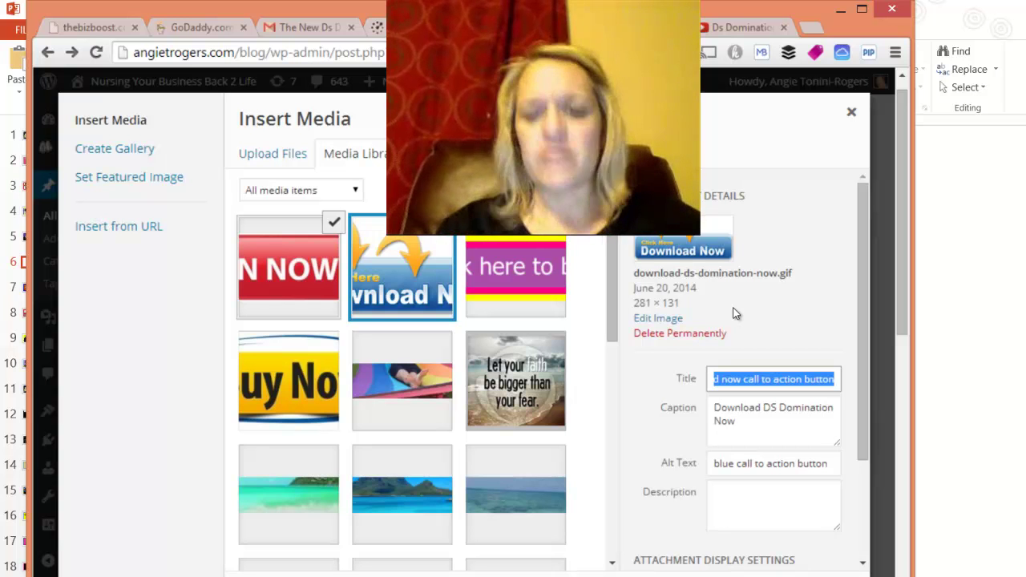
{"action": "type", "text": "red "}
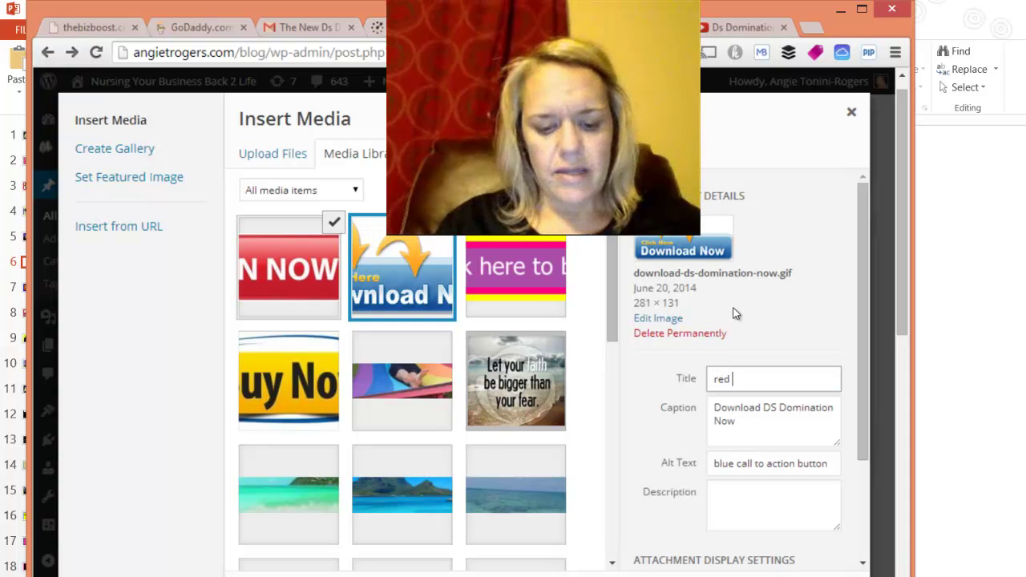
{"action": "type", "text": "join now "}
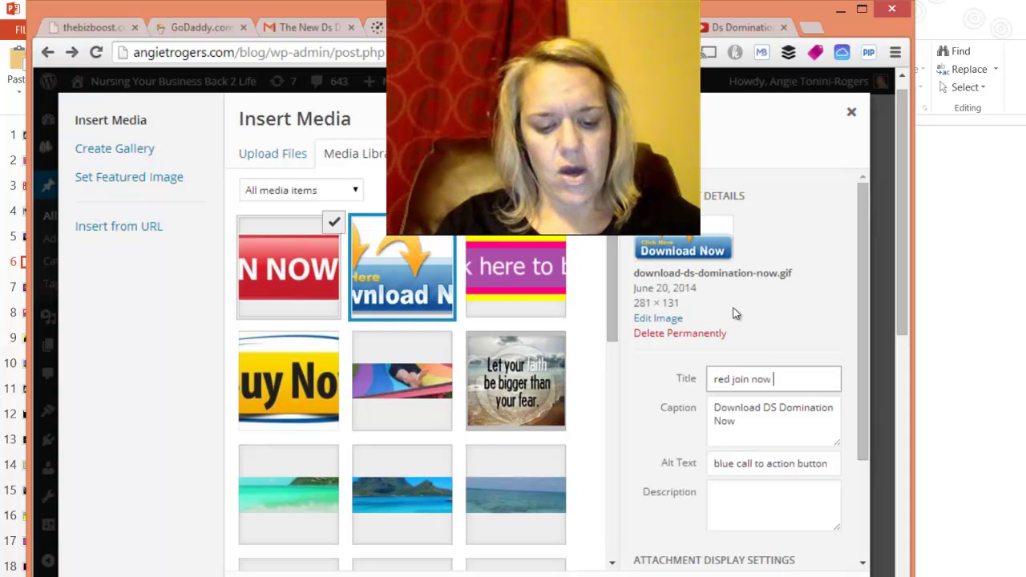
{"action": "type", "text": "call to action"}
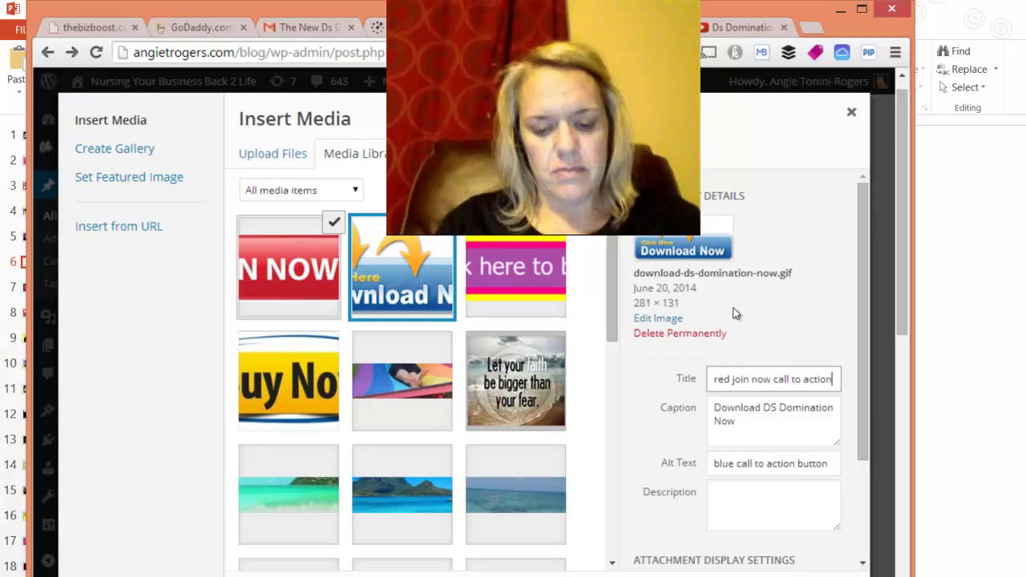
{"action": "type", "text": " button"}
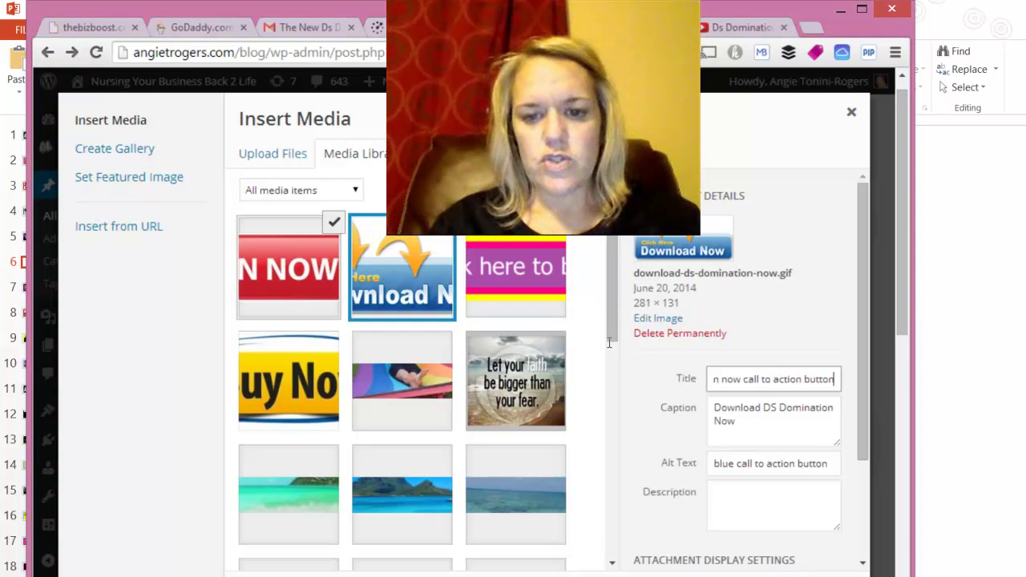
{"action": "key", "text": "Tab"}
{"action": "type", "text": "D"}
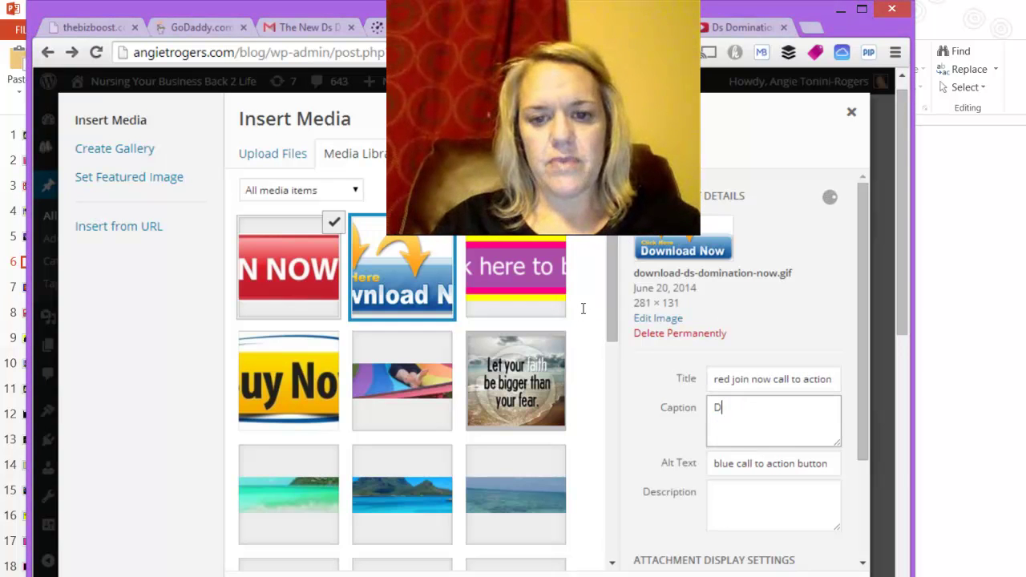
{"action": "key", "text": "BackSpace"}
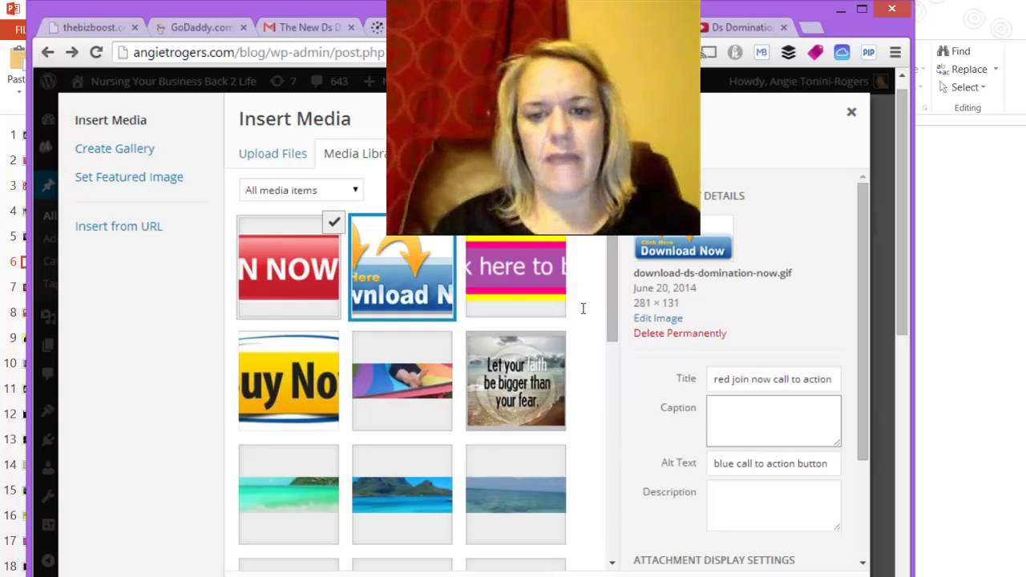
{"action": "type", "text": "Red "}
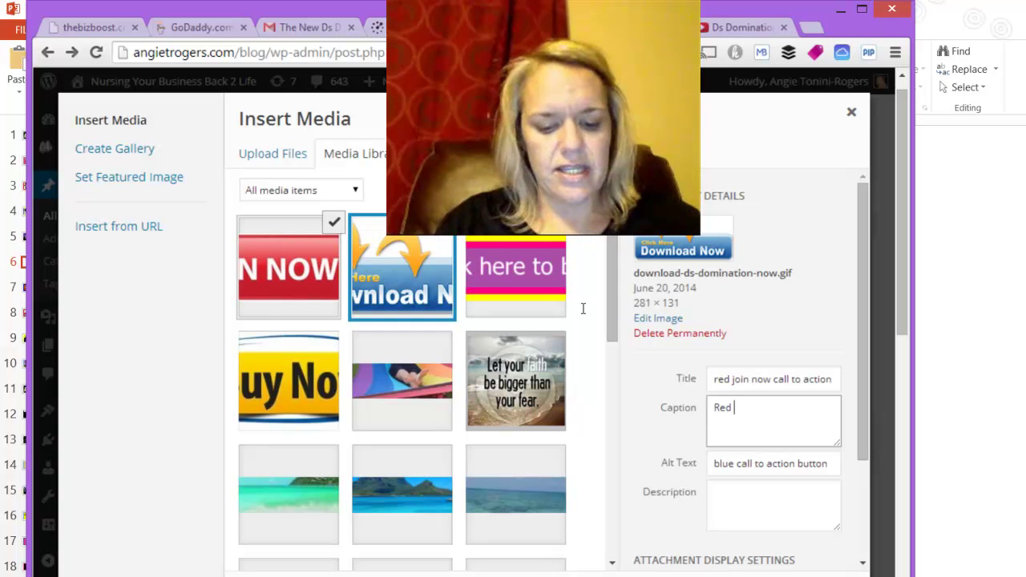
{"action": "type", "text": "Join NOw"}
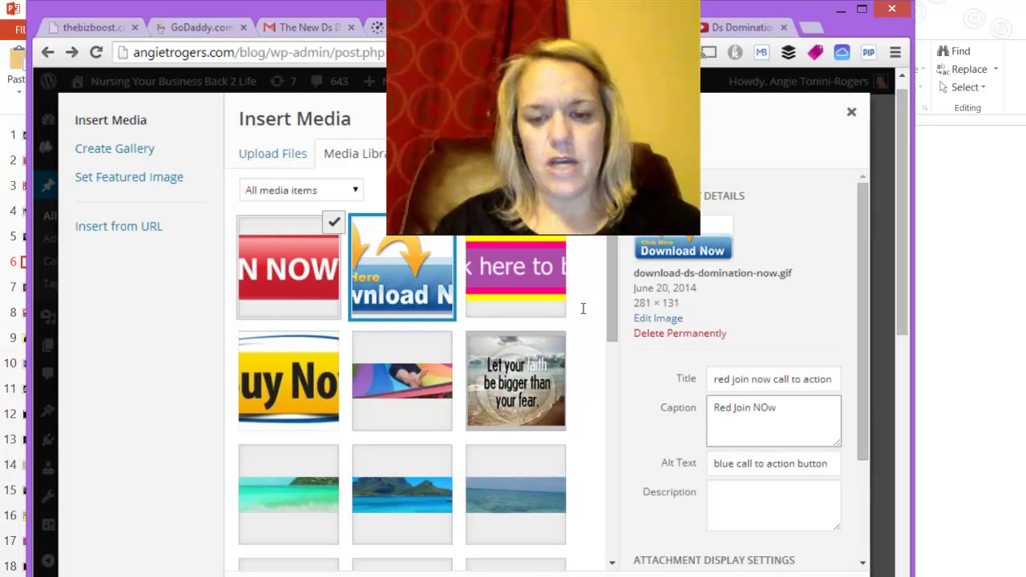
{"action": "type", "text": "ow"}
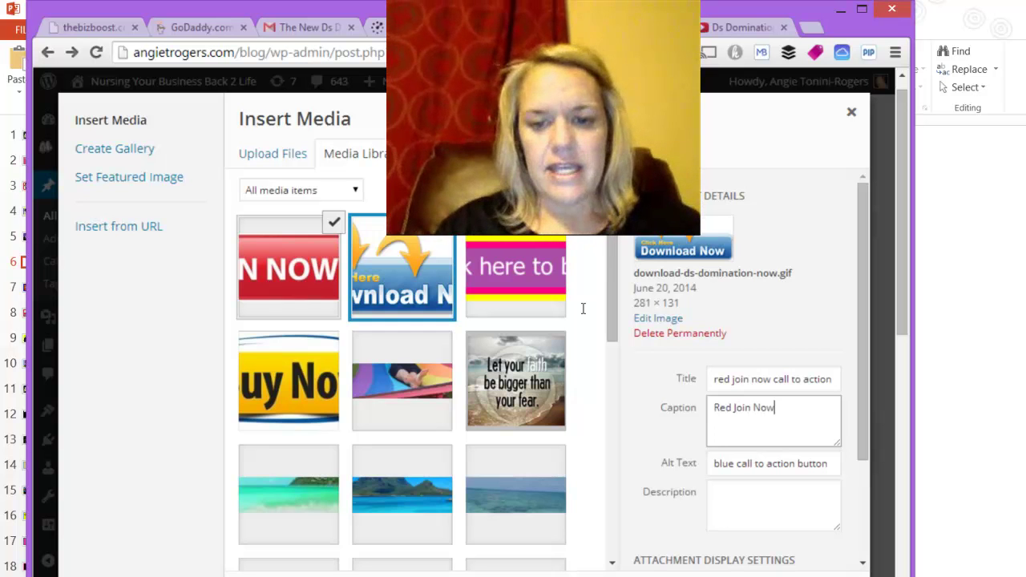
{"action": "key", "text": "Tab"}
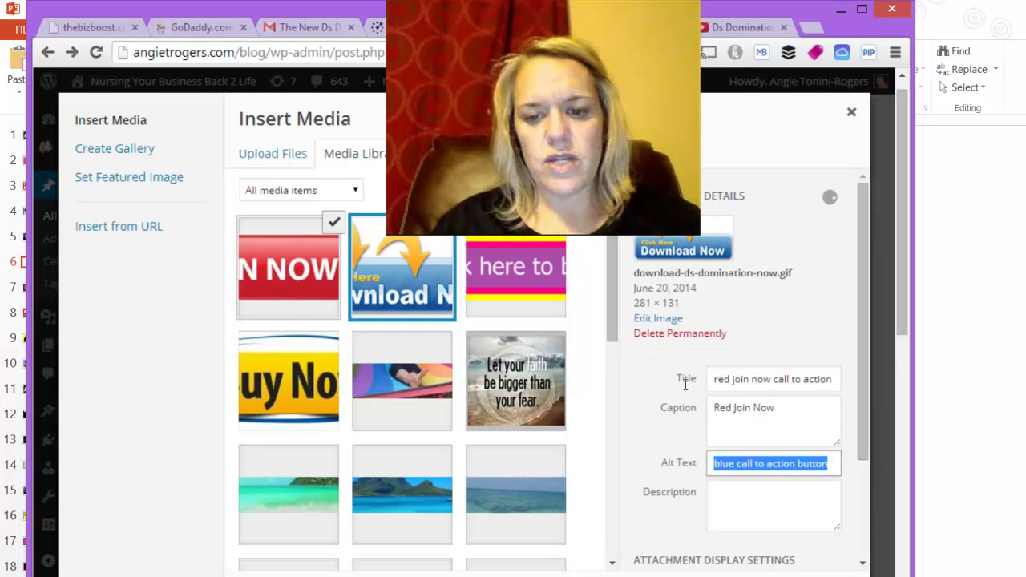
{"action": "type", "text": "red butt"}
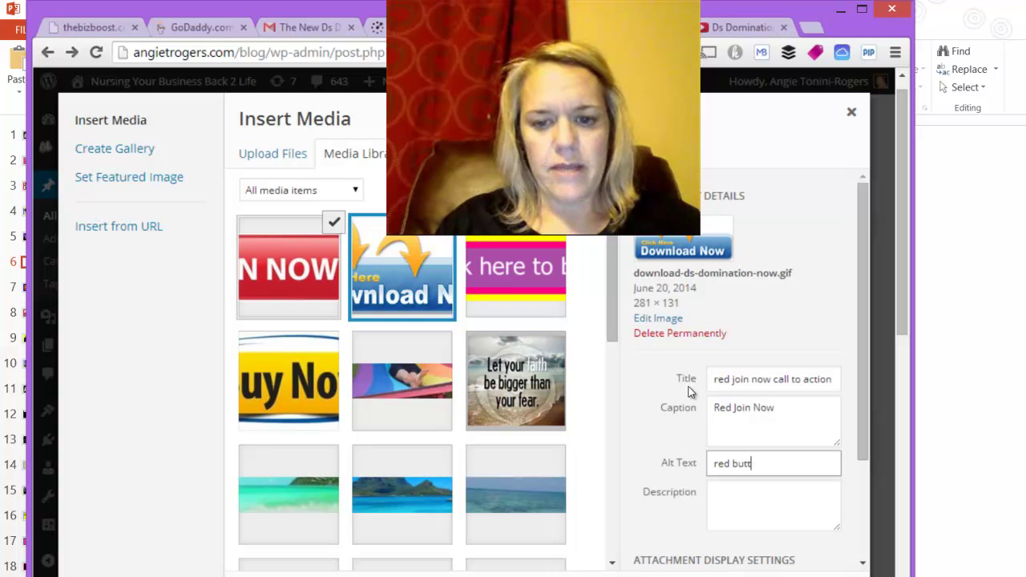
{"action": "key", "text": "BackSpace"}
{"action": "key", "text": "BackSpace"}
{"action": "key", "text": "BackSpace"}
{"action": "key", "text": "BackSpace"}
{"action": "type", "text": "join no"}
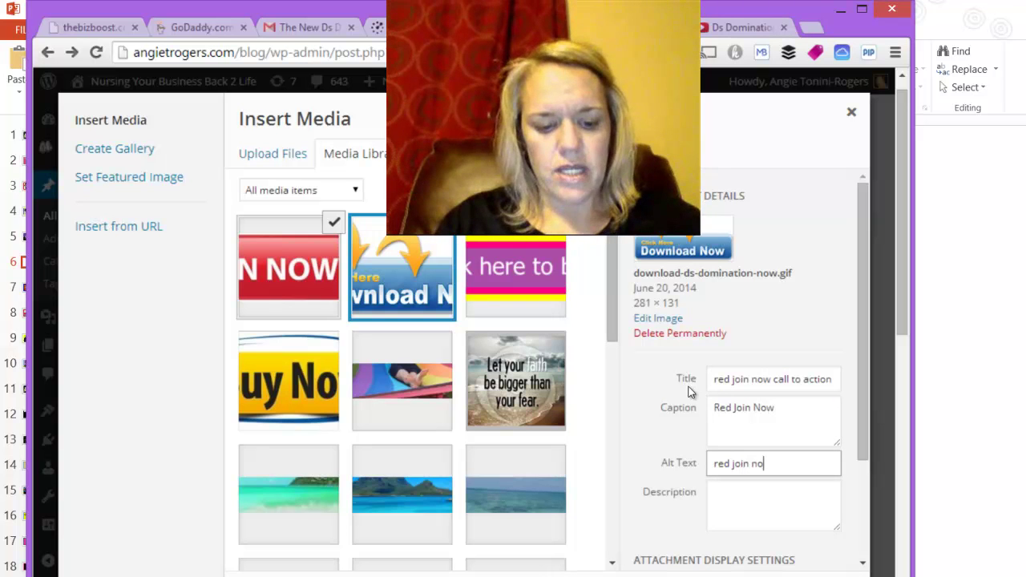
{"action": "type", "text": "w call to ac"}
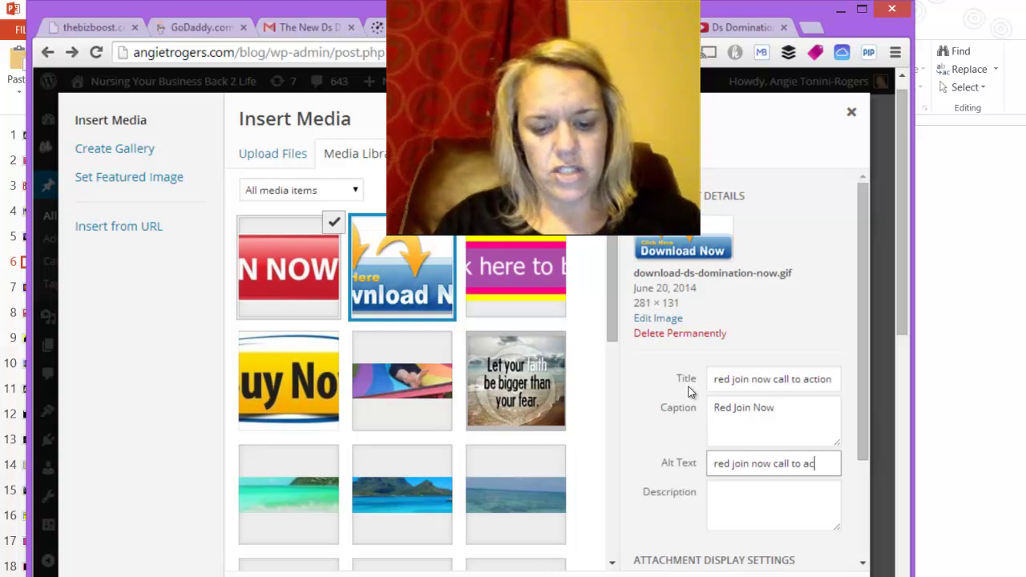
{"action": "type", "text": "tion button"}
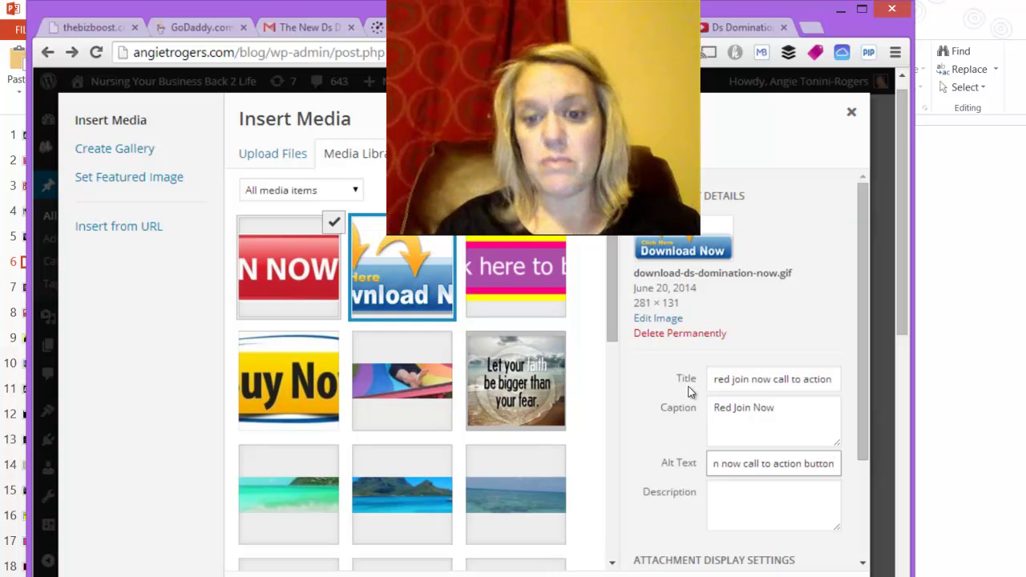
{"action": "key", "text": "Tab"}
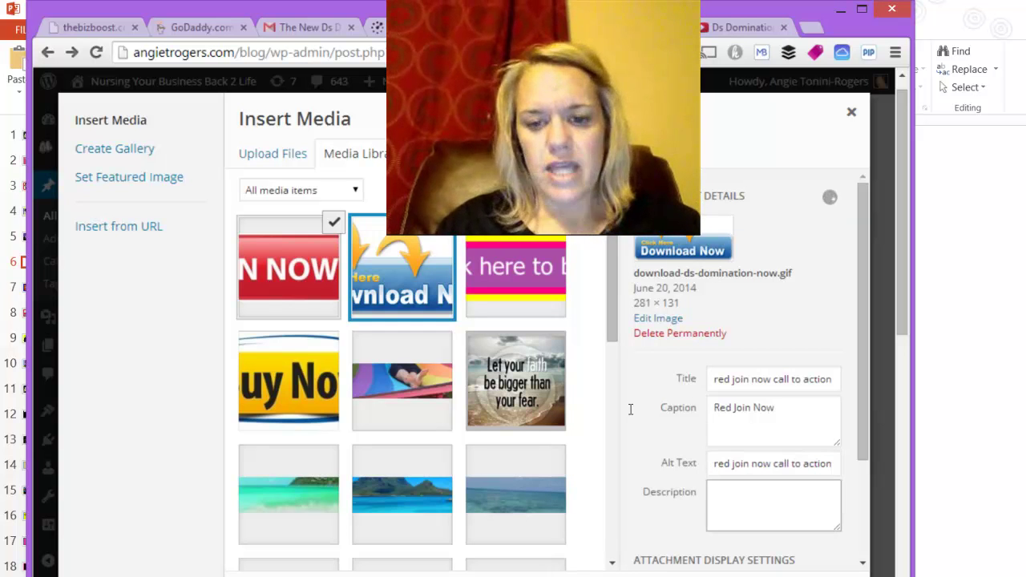
Step: Set the image's Link To option to Media File
{"action": "left_click", "coordinate": [694, 360]}
{"action": "scroll", "coordinate": [692, 453], "scroll_direction": "down", "scroll_amount": 2}
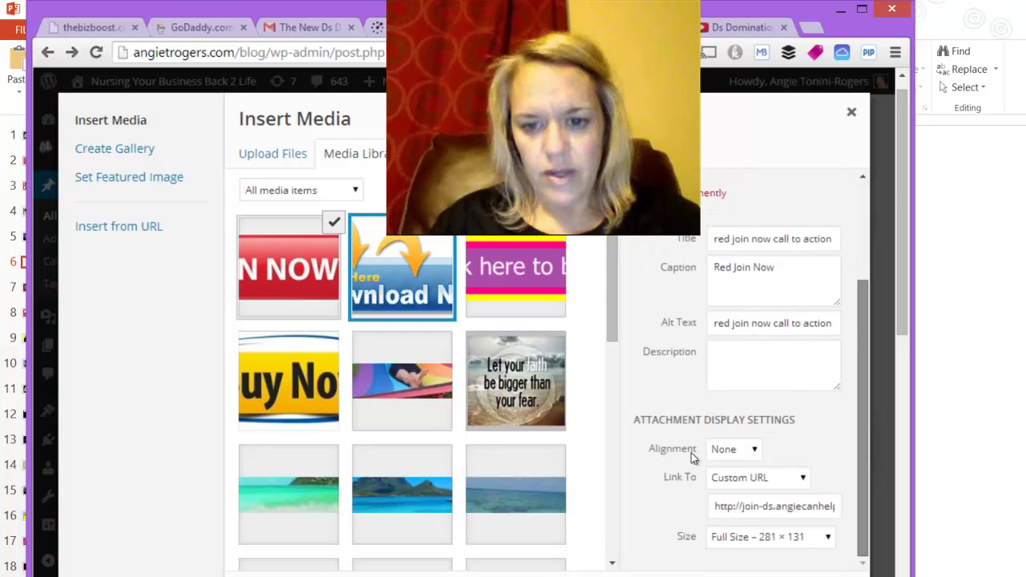
{"action": "scroll", "coordinate": [694, 481], "scroll_direction": "up", "scroll_amount": 2}
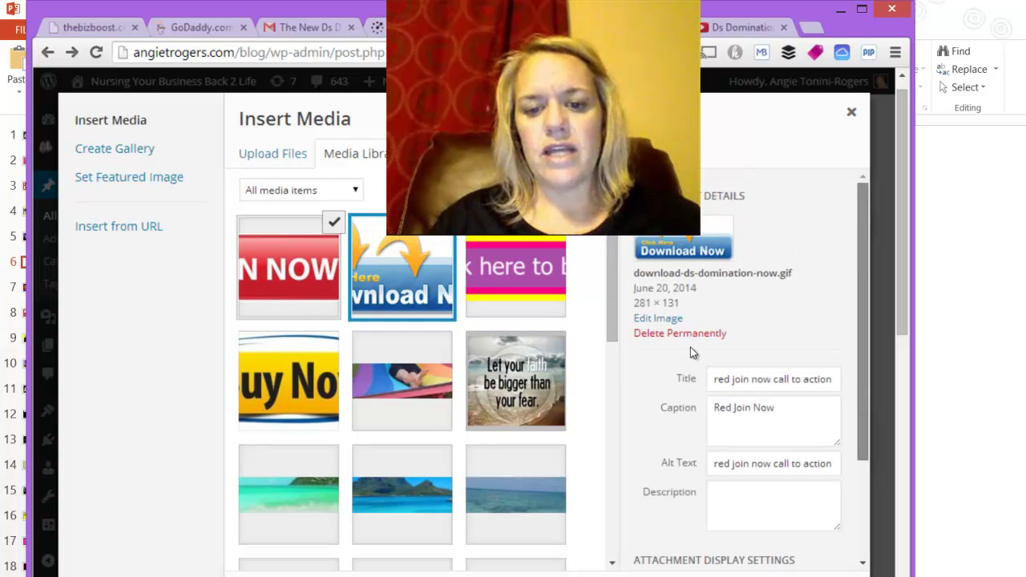
{"action": "scroll", "coordinate": [687, 440], "scroll_direction": "down", "scroll_amount": 2}
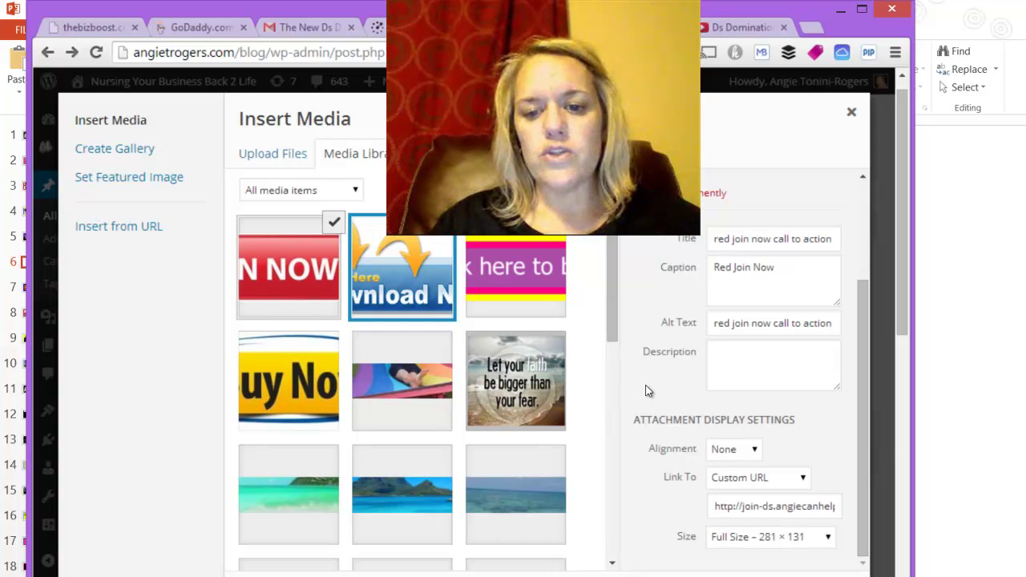
{"action": "key", "text": "alt+Down"}
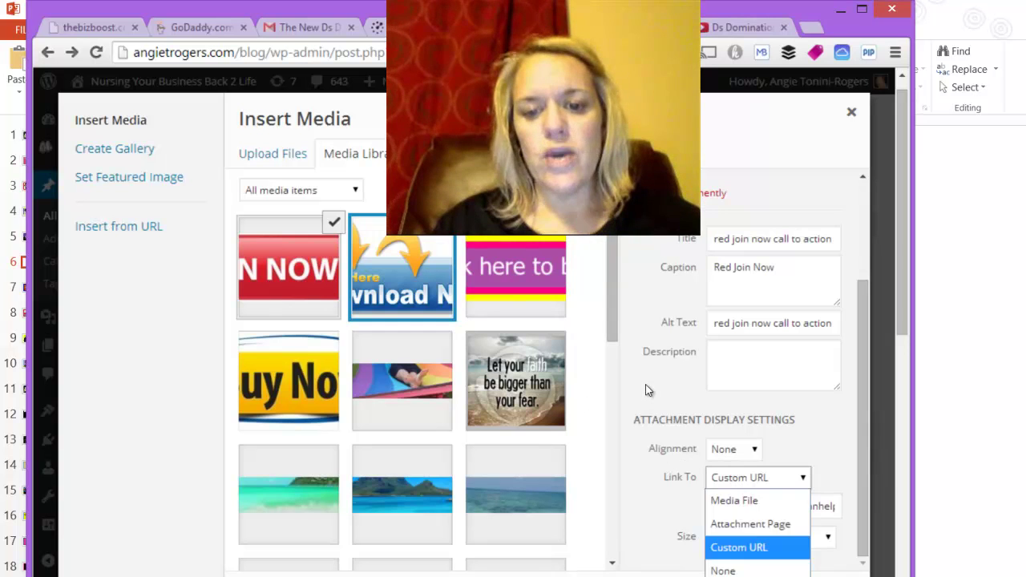
{"action": "key", "text": "Up"}
{"action": "key", "text": "Up"}
{"action": "key", "text": "Return"}
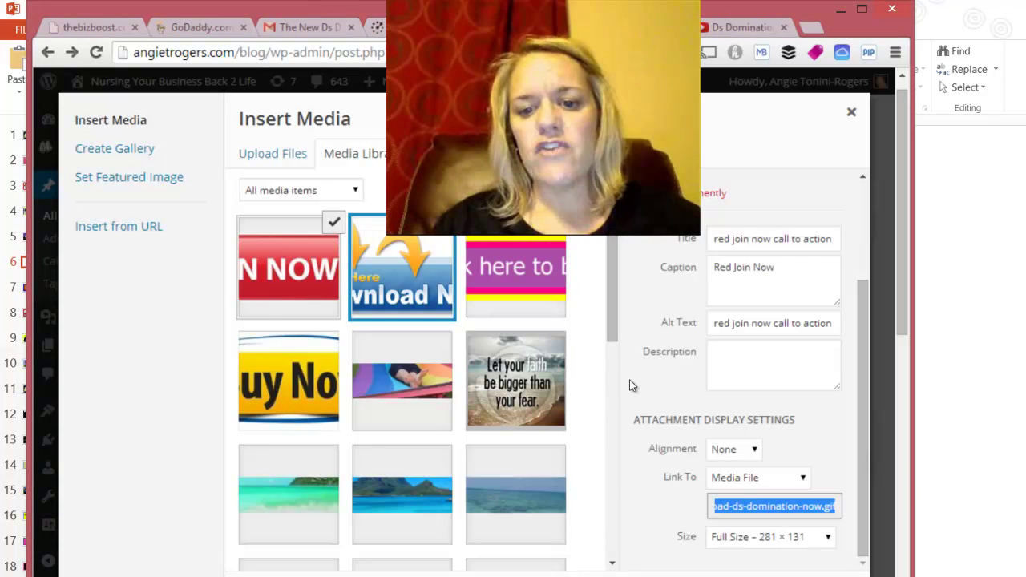
{"action": "key", "text": "alt+Down"}
{"action": "key", "text": "Down"}
{"action": "key", "text": "Down"}
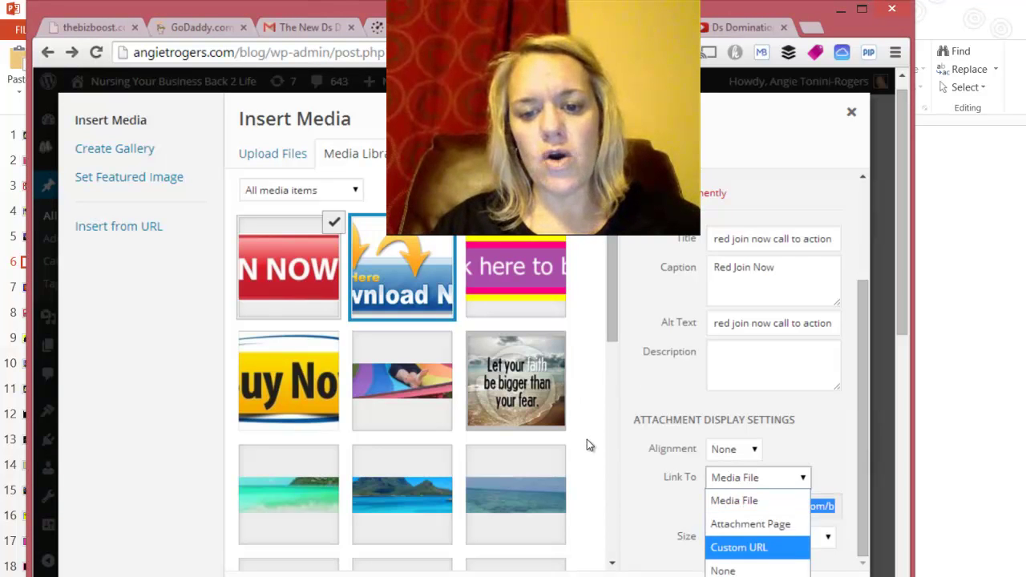
{"action": "key", "text": "Return"}
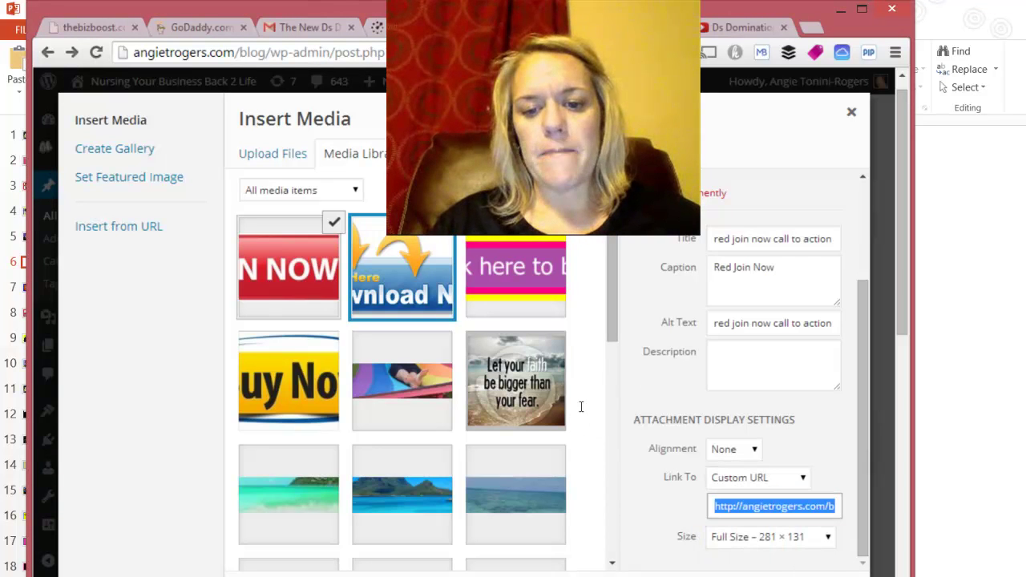
{"action": "key", "text": "BackSpace"}
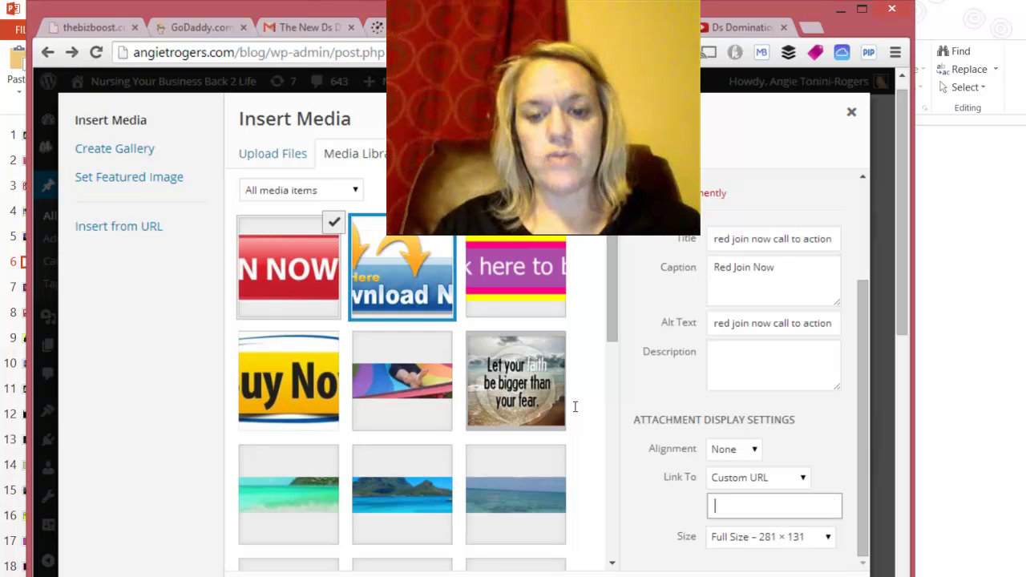
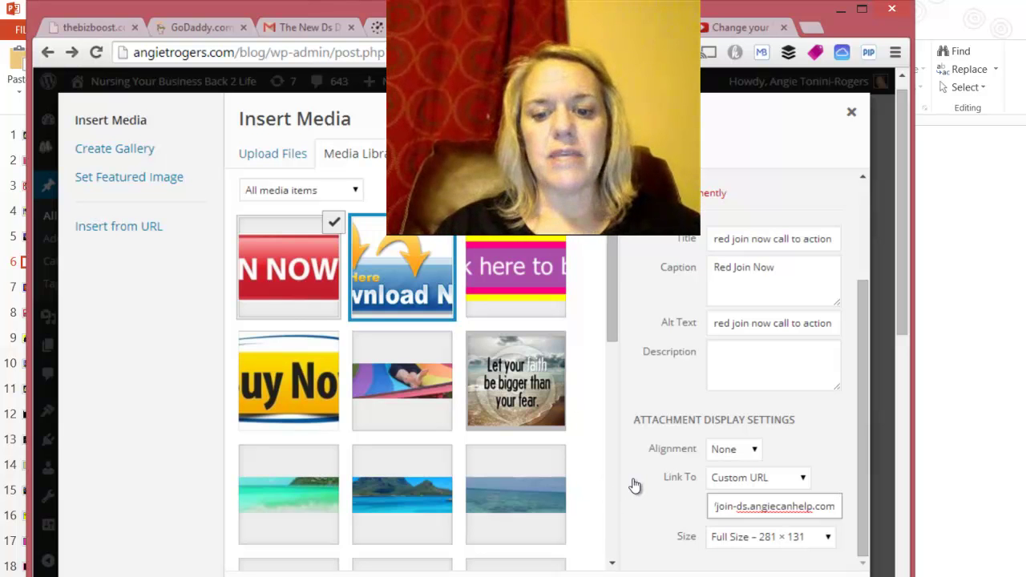
{"action": "key", "text": "Escape"}
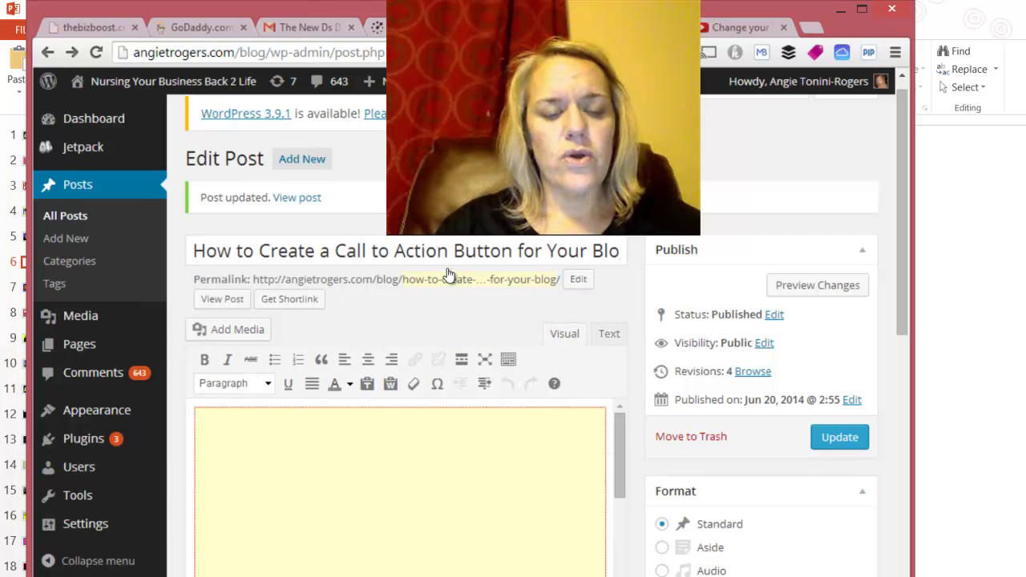
Step: Paste the linked Join Now image into the post and select the existing YouTube iframe code
{"action": "scroll", "coordinate": [497, 401], "scroll_direction": "down", "scroll_amount": 5}
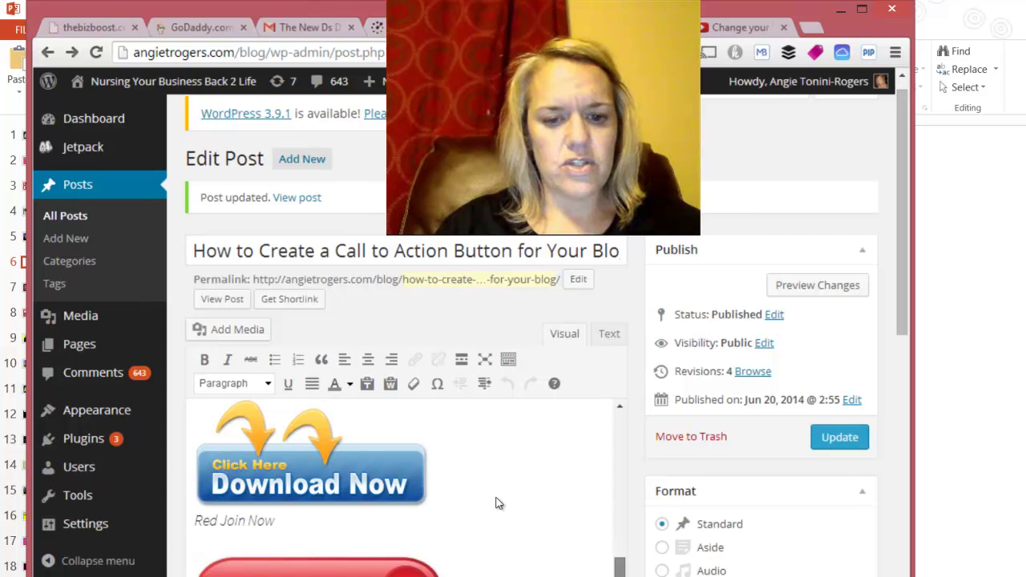
{"action": "scroll", "coordinate": [496, 504], "scroll_direction": "up", "scroll_amount": 5}
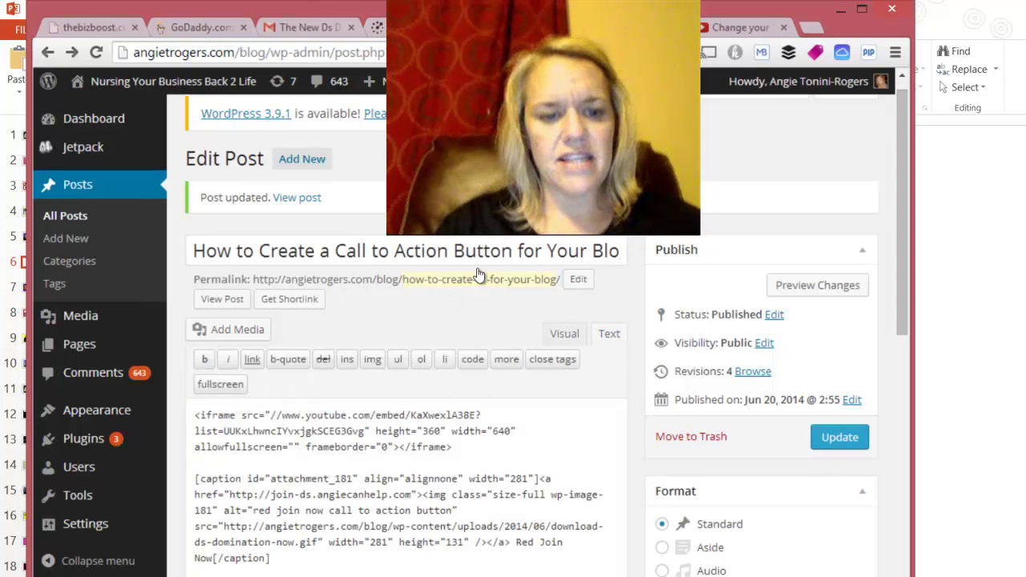
{"action": "left_click_drag", "start_coordinate": [561, 447], "coordinate": [194, 414]}
{"action": "key", "text": "ctrl+c"}
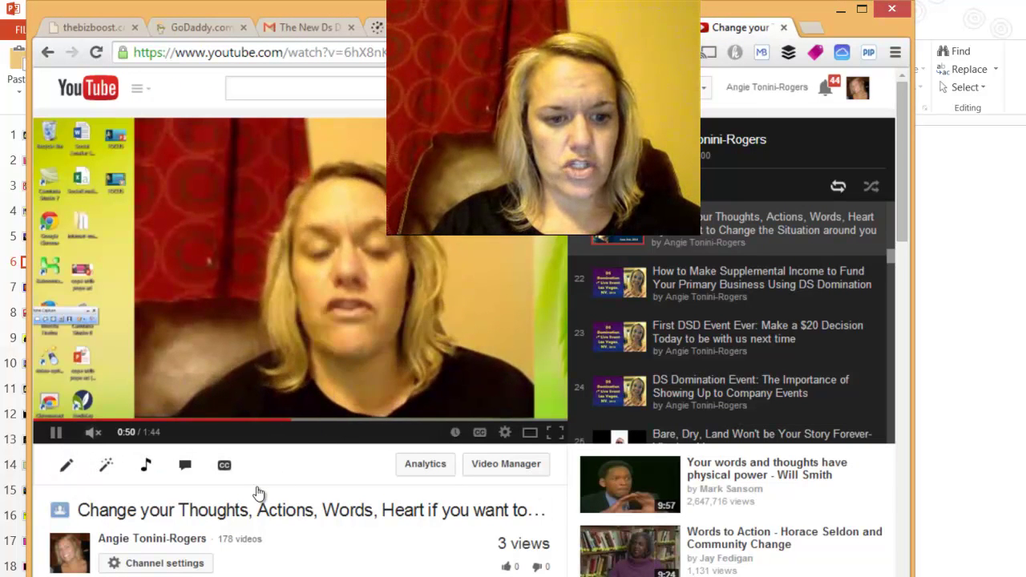
Step: Bring the YouTube video page forward and show its Embed share options
{"action": "left_click", "coordinate": [1023, 188]}
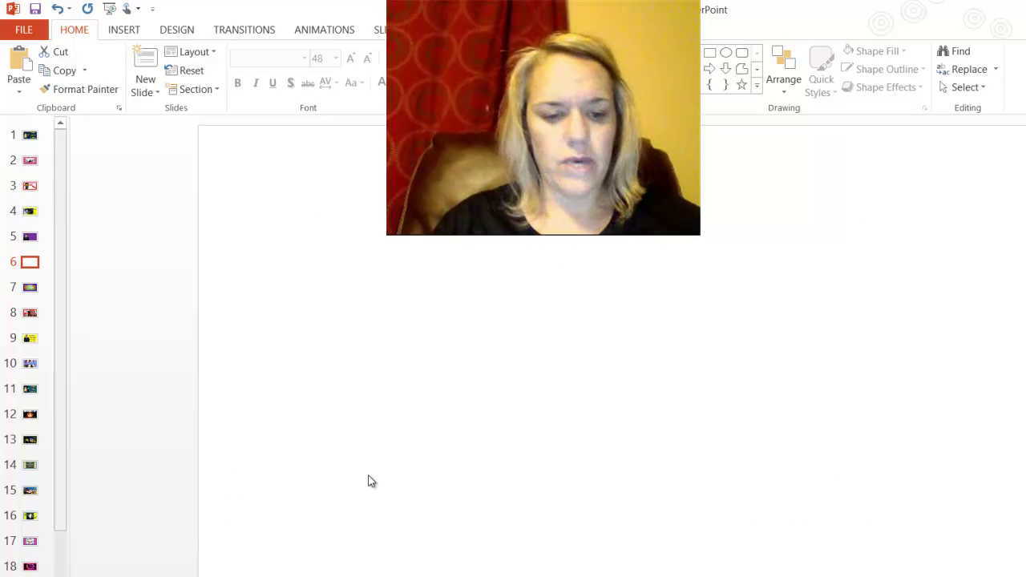
{"action": "left_click", "coordinate": [176, 572]}
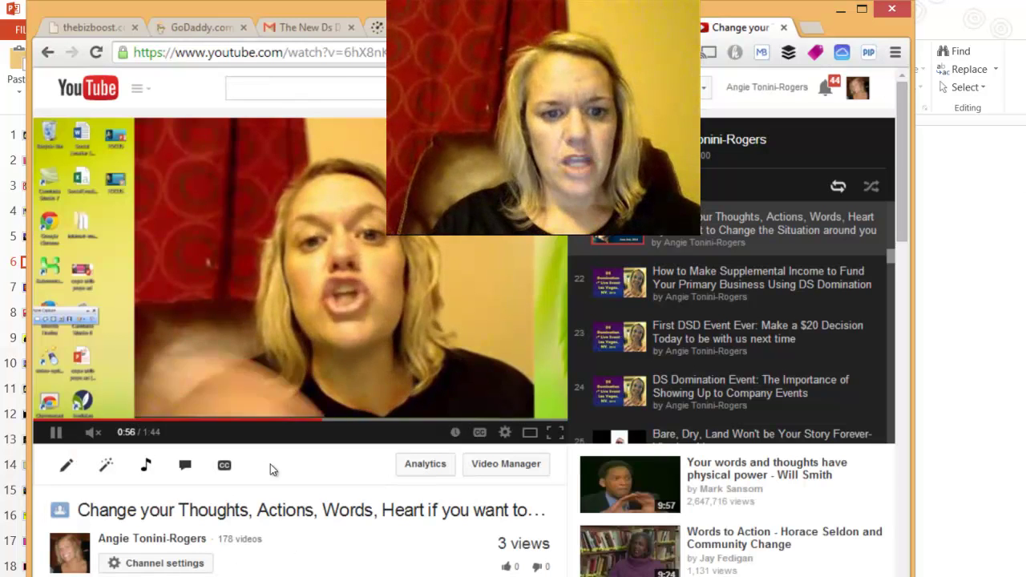
{"action": "scroll", "coordinate": [313, 458], "scroll_direction": "down", "scroll_amount": 3}
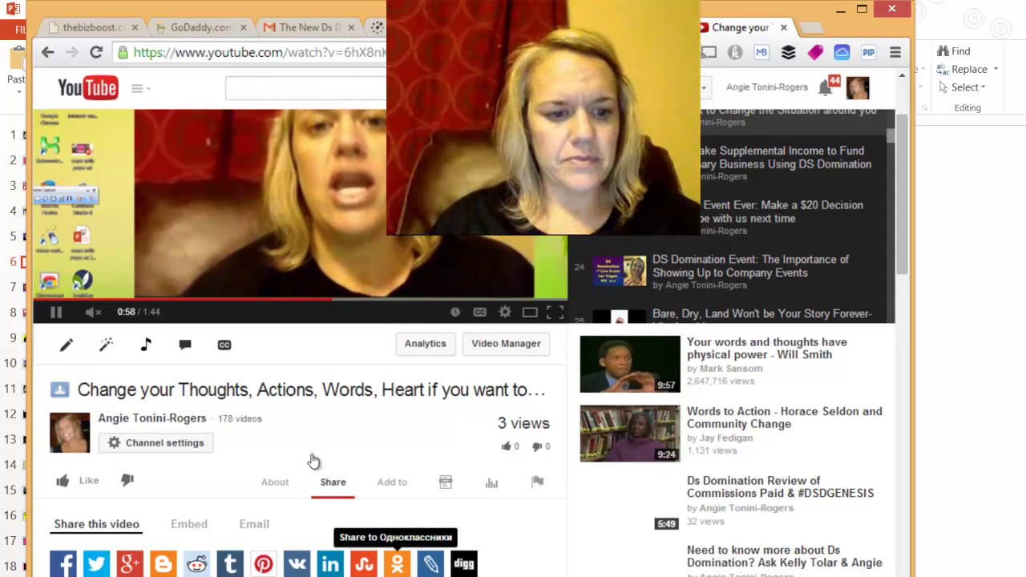
{"action": "left_click", "coordinate": [189, 524]}
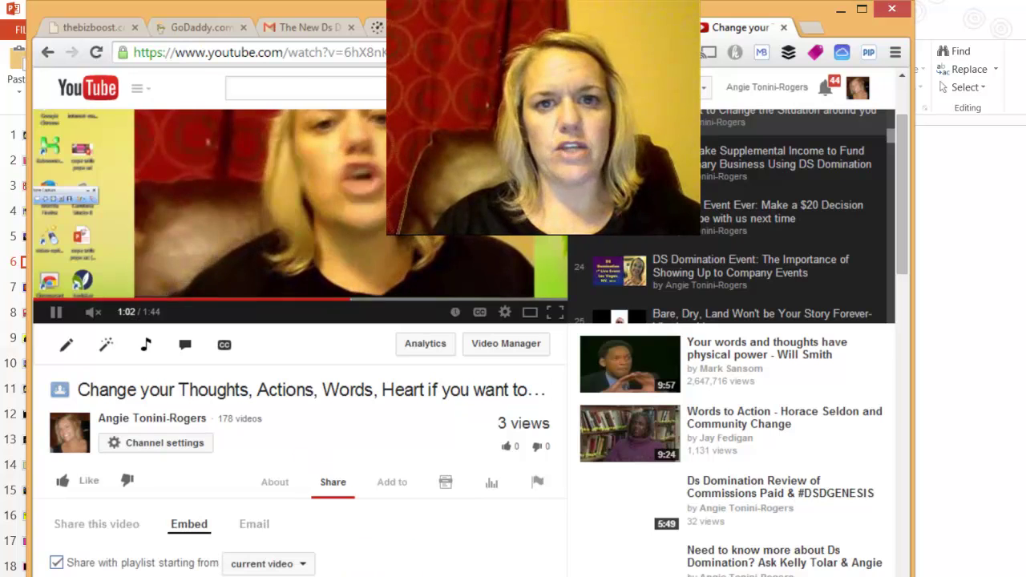
{"action": "key", "text": "ctrl+shift+Tab"}
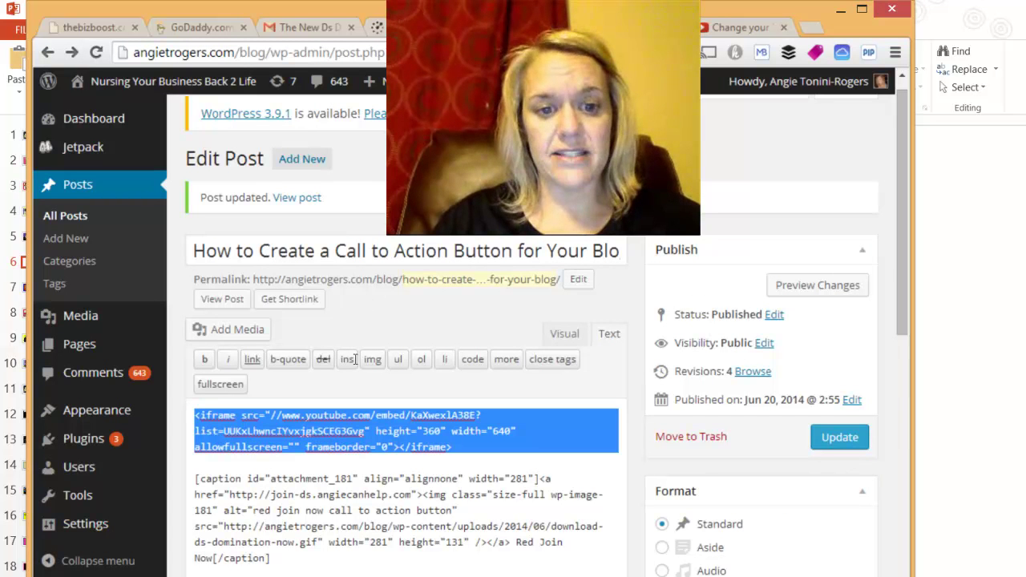
{"action": "key", "text": "ctrl+v"}
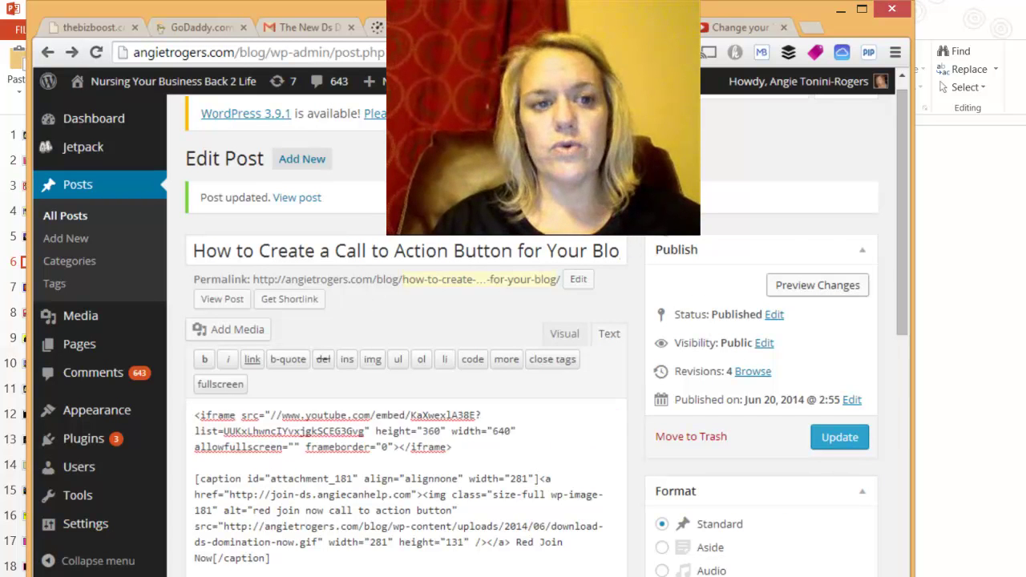
{"action": "key", "text": "F5"}
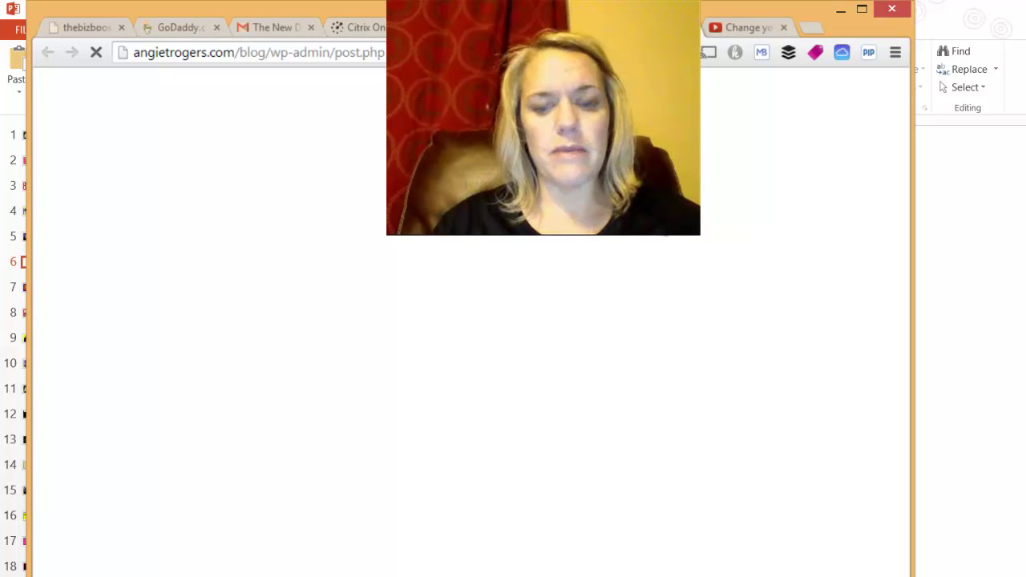
{"action": "scroll", "coordinate": [458, 241], "scroll_direction": "down", "scroll_amount": 4}
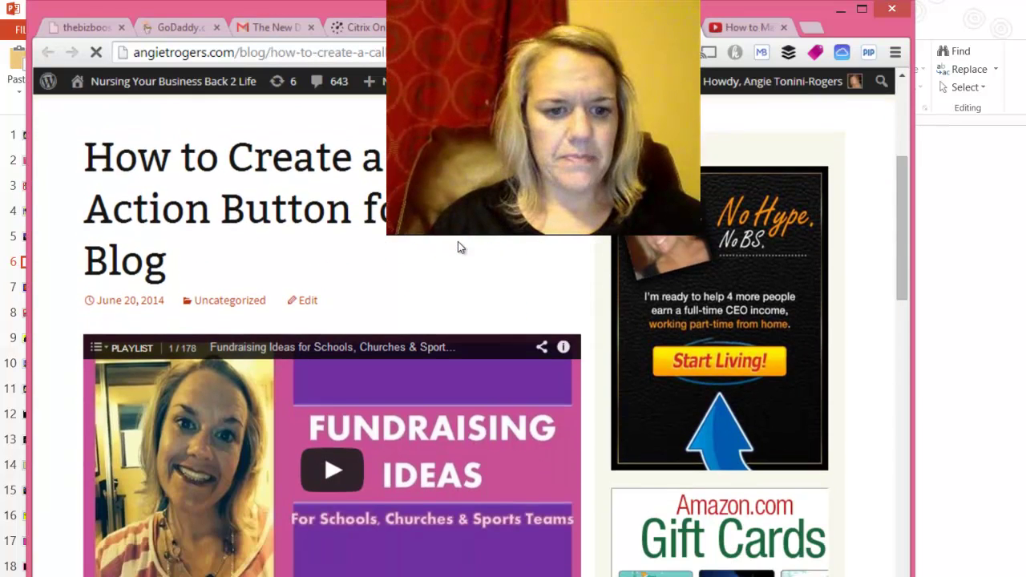
{"action": "scroll", "coordinate": [457, 248], "scroll_direction": "down", "scroll_amount": 4}
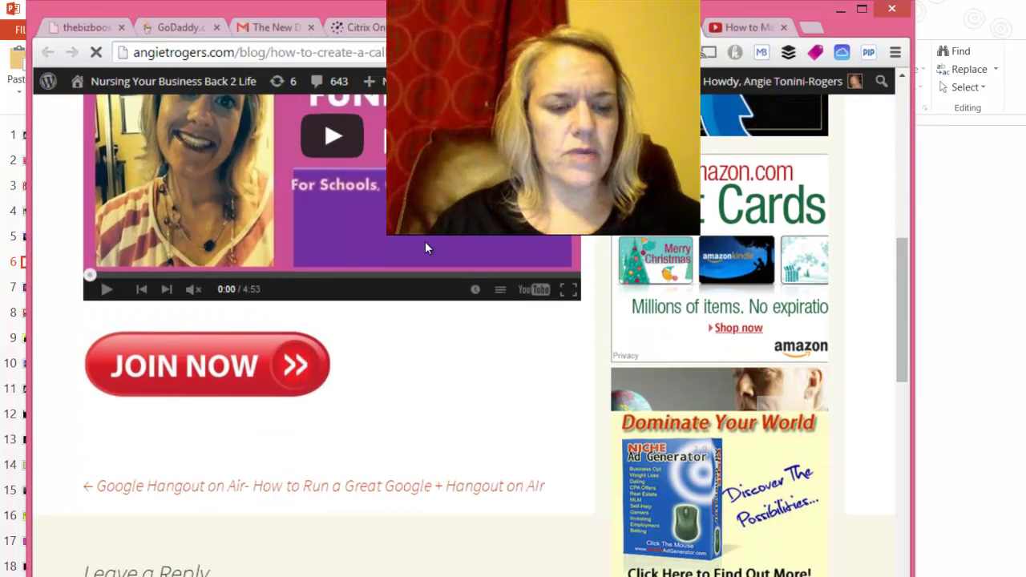
{"action": "left_click", "coordinate": [152, 295]}
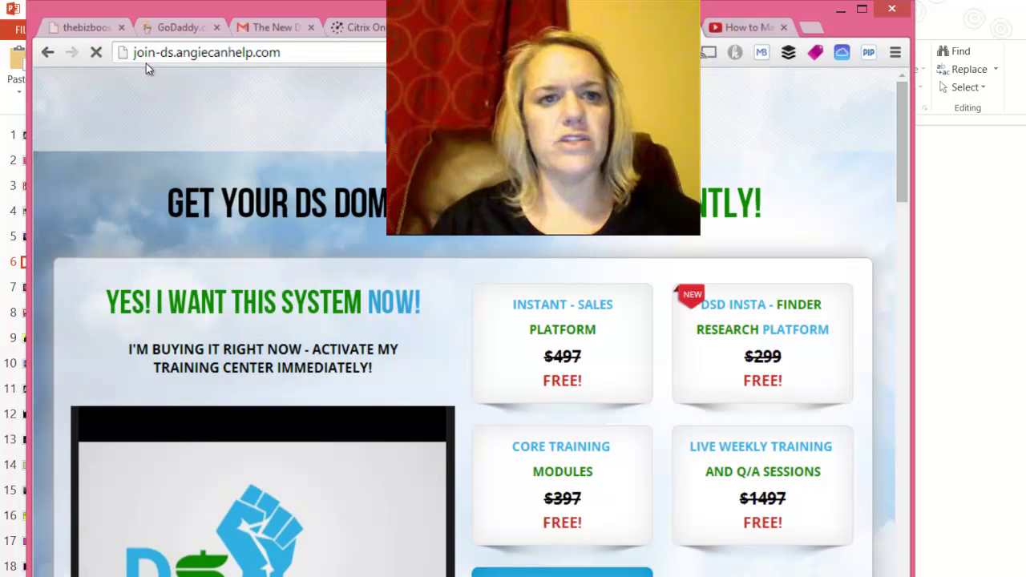
{"action": "left_click", "coordinate": [47, 50]}
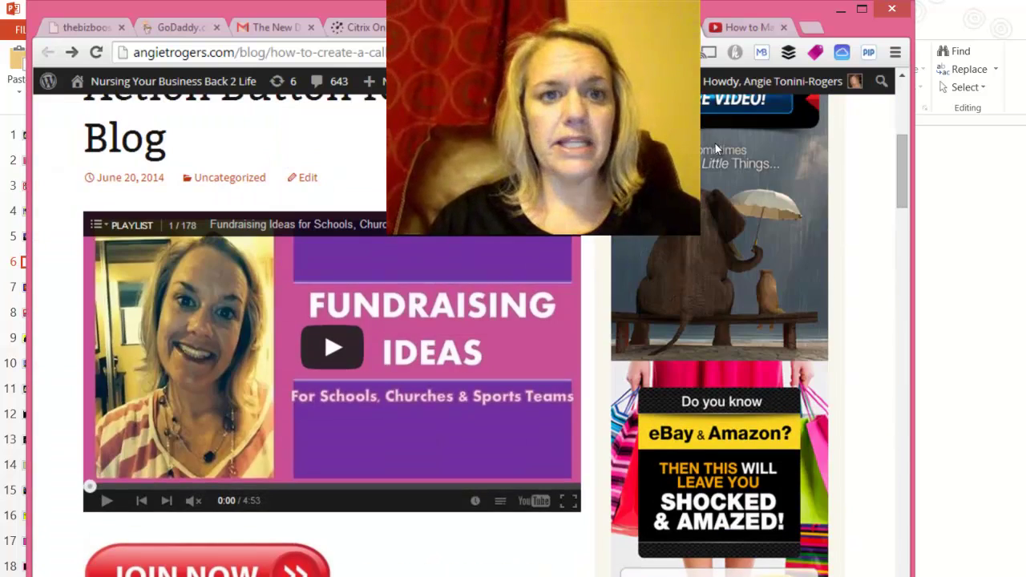
Step: Replace the Google Images query 'join now' with 'watch now' and run the search
{"action": "key", "text": "alt+Right"}
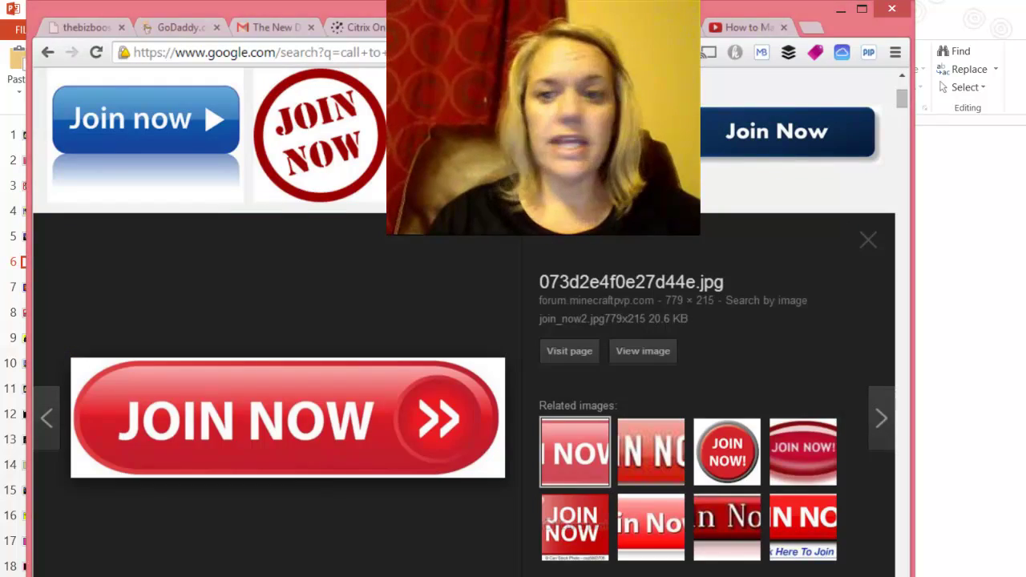
{"action": "scroll", "coordinate": [717, 84], "scroll_direction": "up", "scroll_amount": 3}
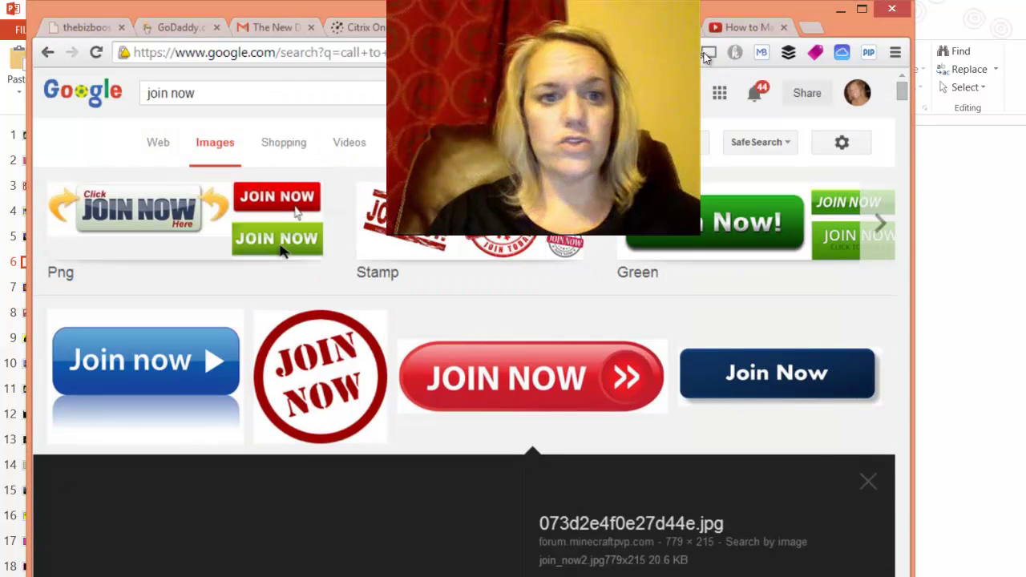
{"action": "left_click", "coordinate": [265, 93]}
{"action": "left_click_drag", "start_coordinate": [241, 93], "coordinate": [120, 90]}
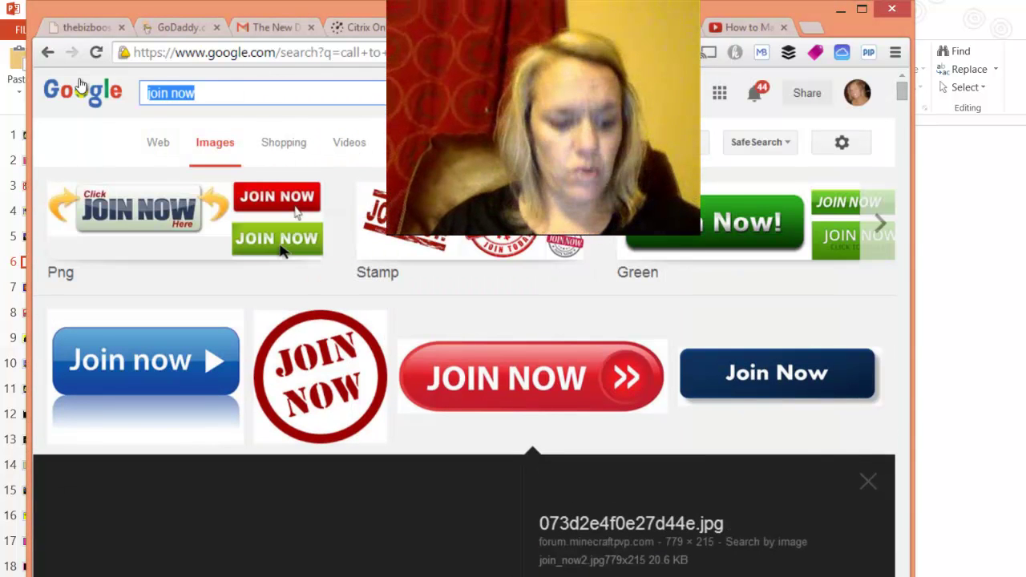
{"action": "type", "text": "watch now"}
{"action": "key", "text": "Return"}
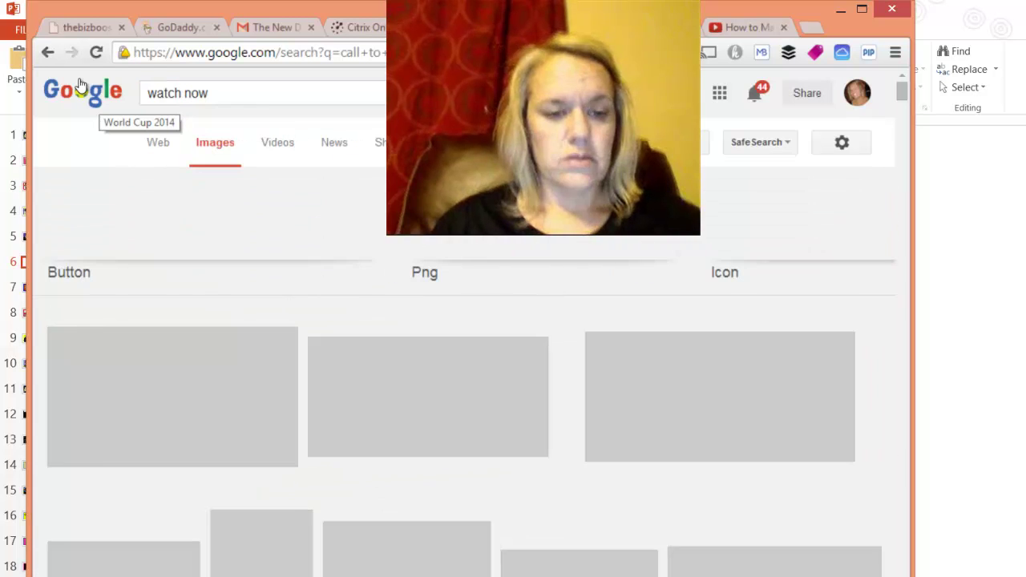